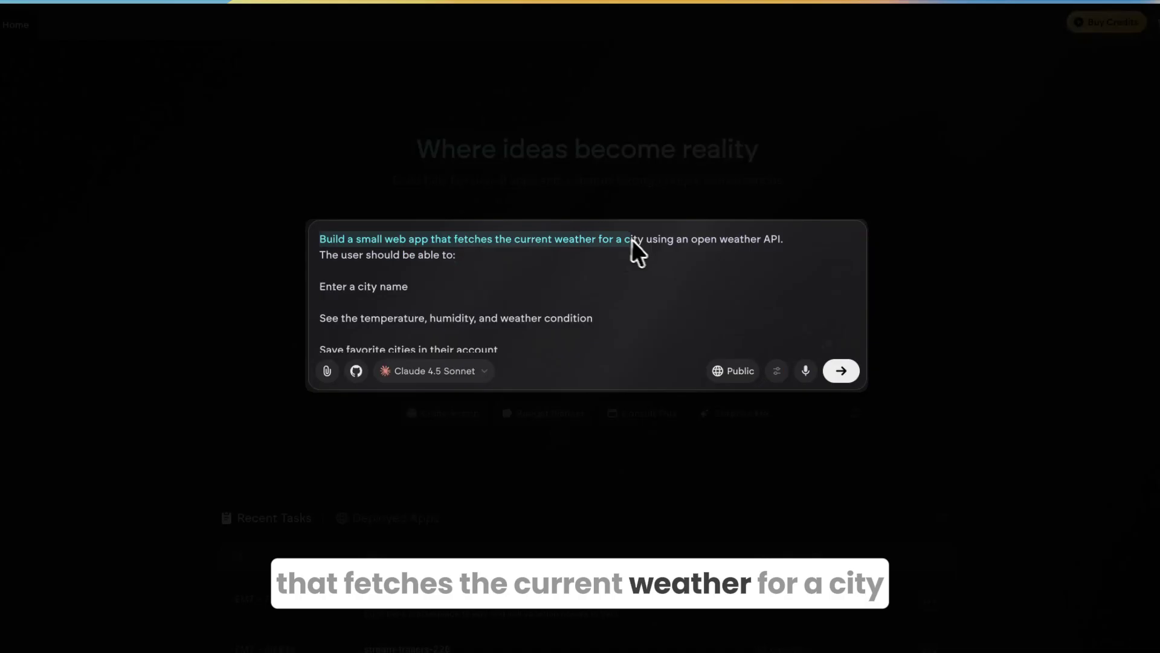
# Review the weather app prompt covering city search, temperature, humidity, conditions and favourite cities
pyautogui.click(686, 264)
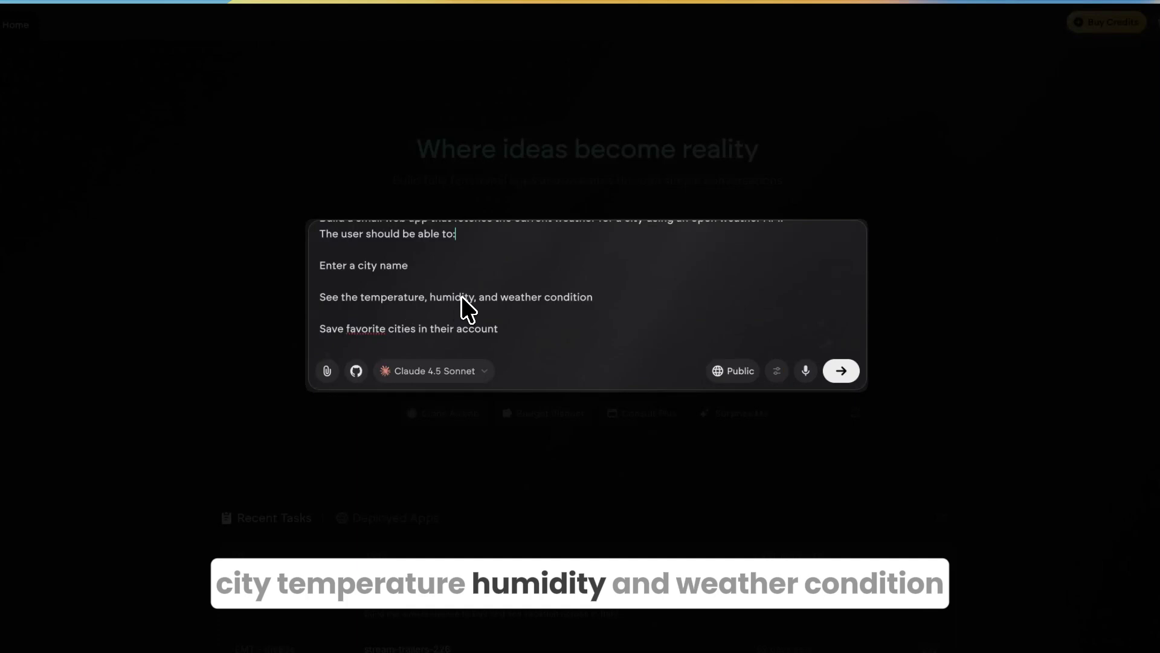
pyautogui.scroll(-1, 462, 296)
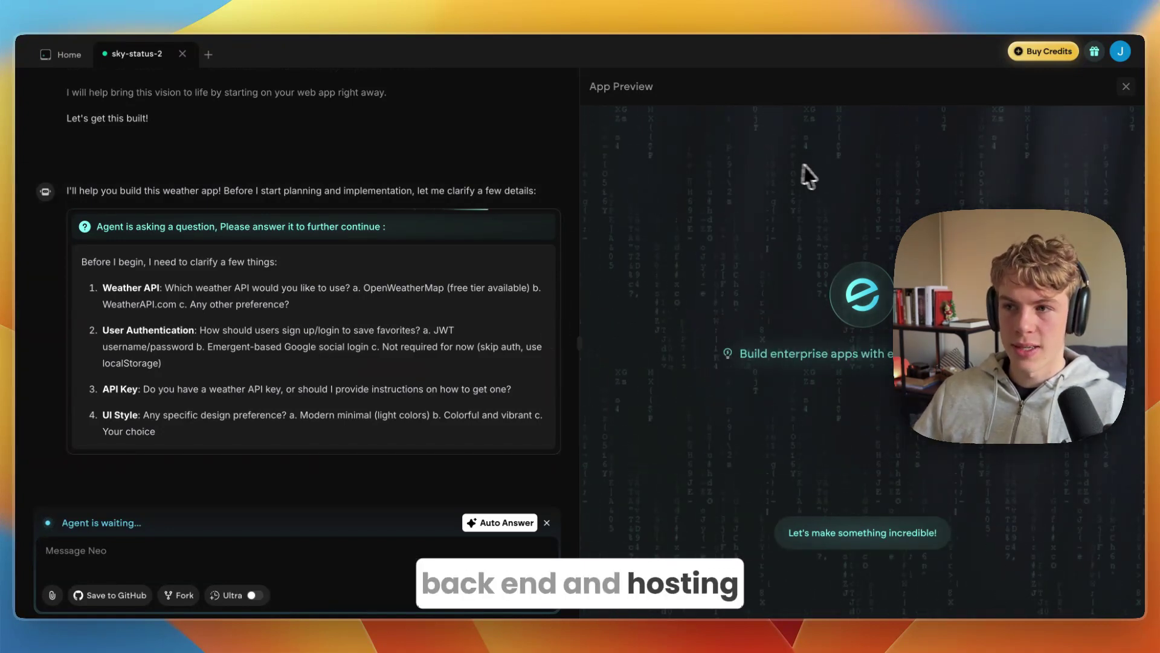
pyautogui.moveTo(312, 390)
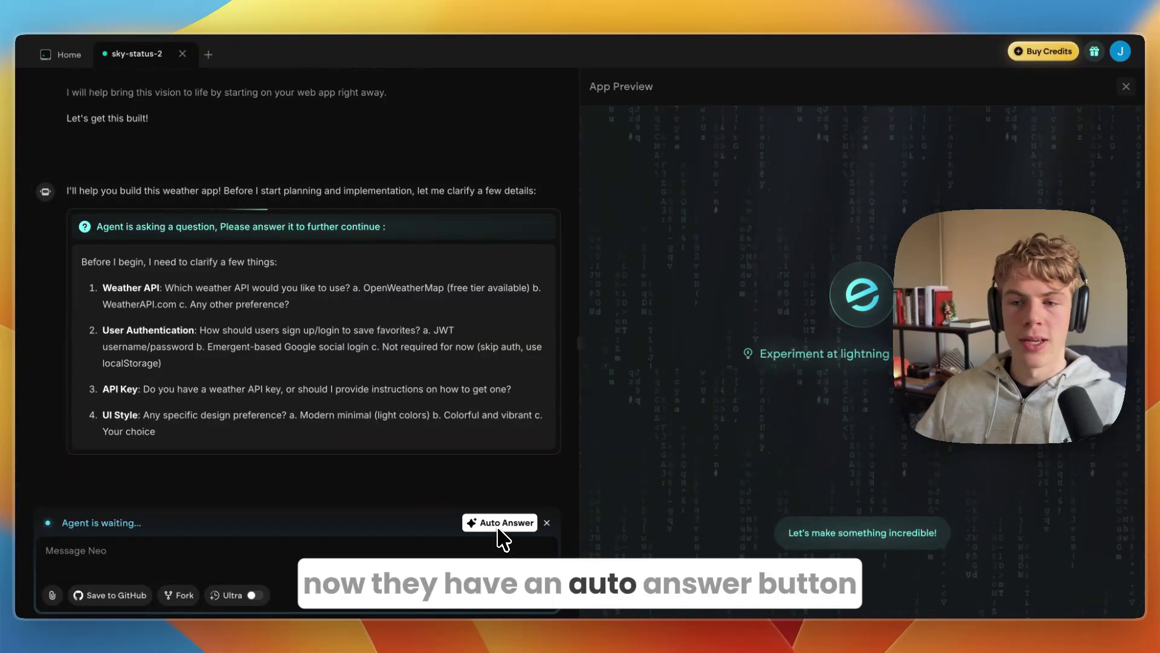
pyautogui.moveTo(255, 399)
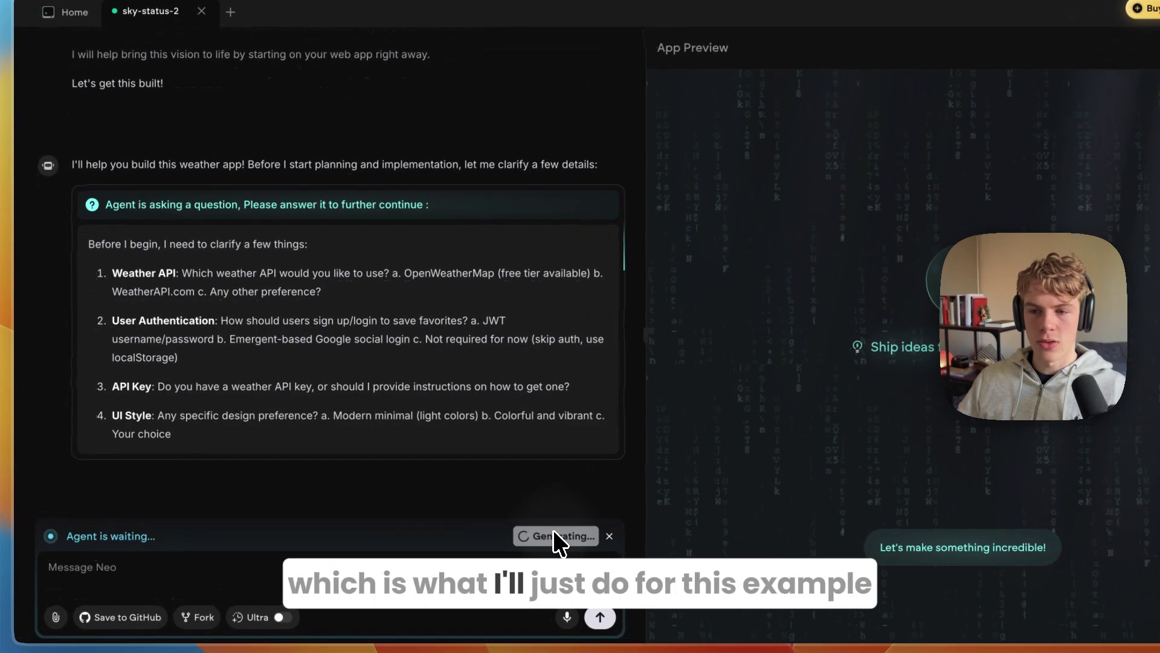
# Auto-answer the agent's questions, then view Base44's WeatherWise dashboard preview
pyautogui.click(553, 530)
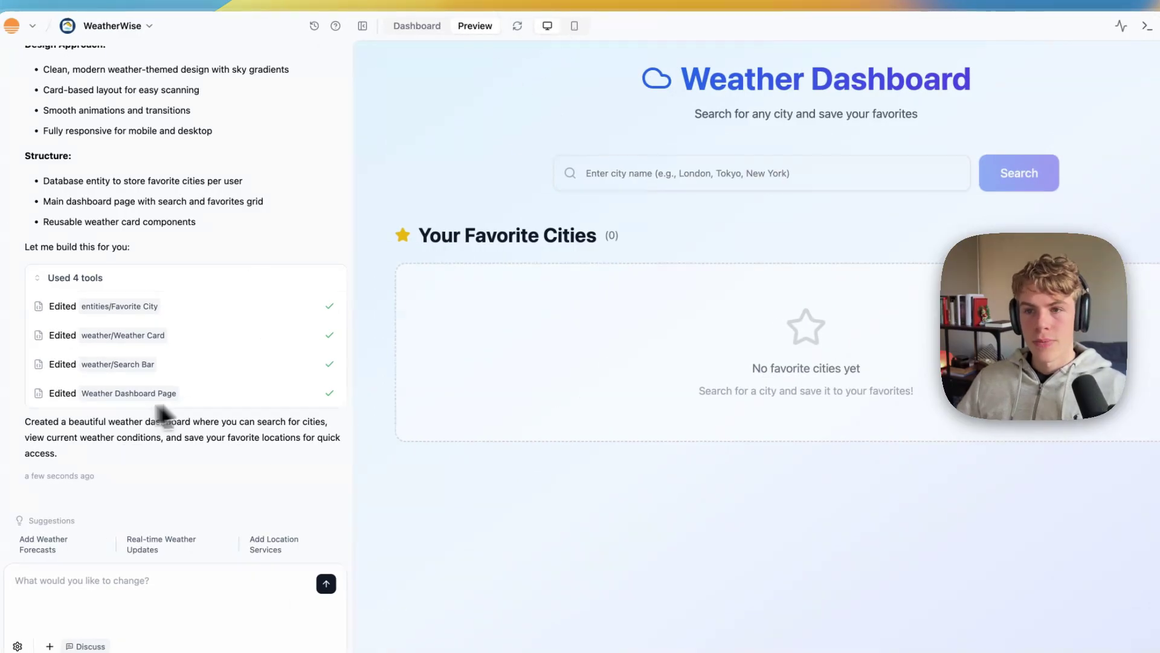
# Search London in the WeatherWise preview to get 8°, cloudy, 71% humidity
pyautogui.click(617, 172)
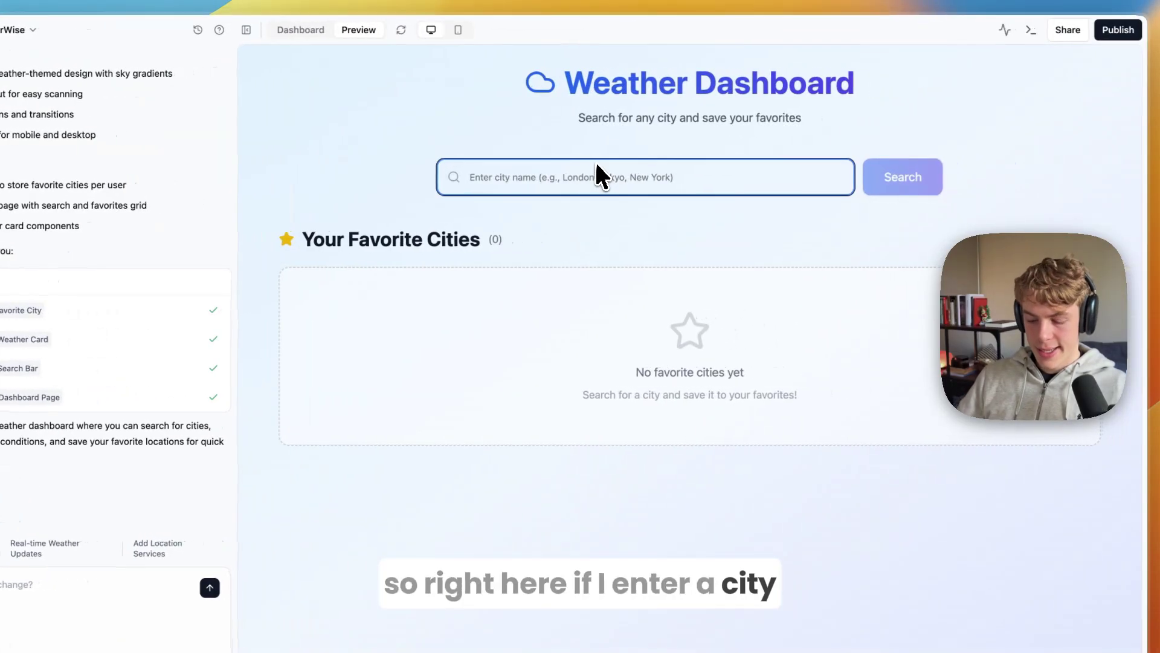
pyautogui.write('Lo')
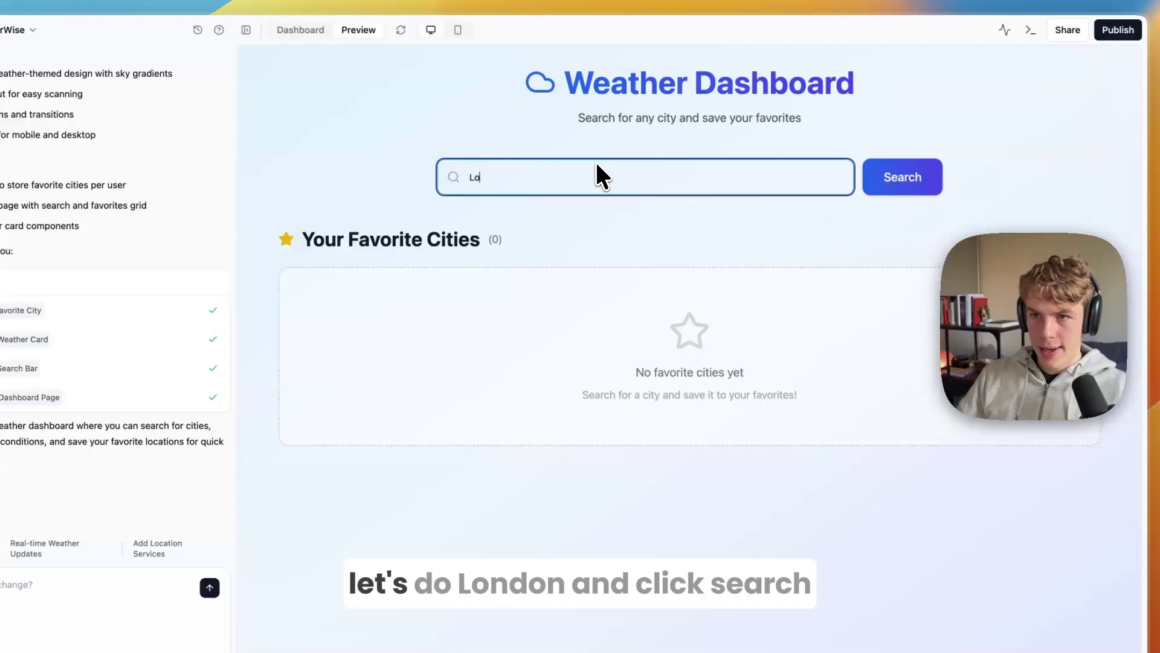
pyautogui.write('ndon')
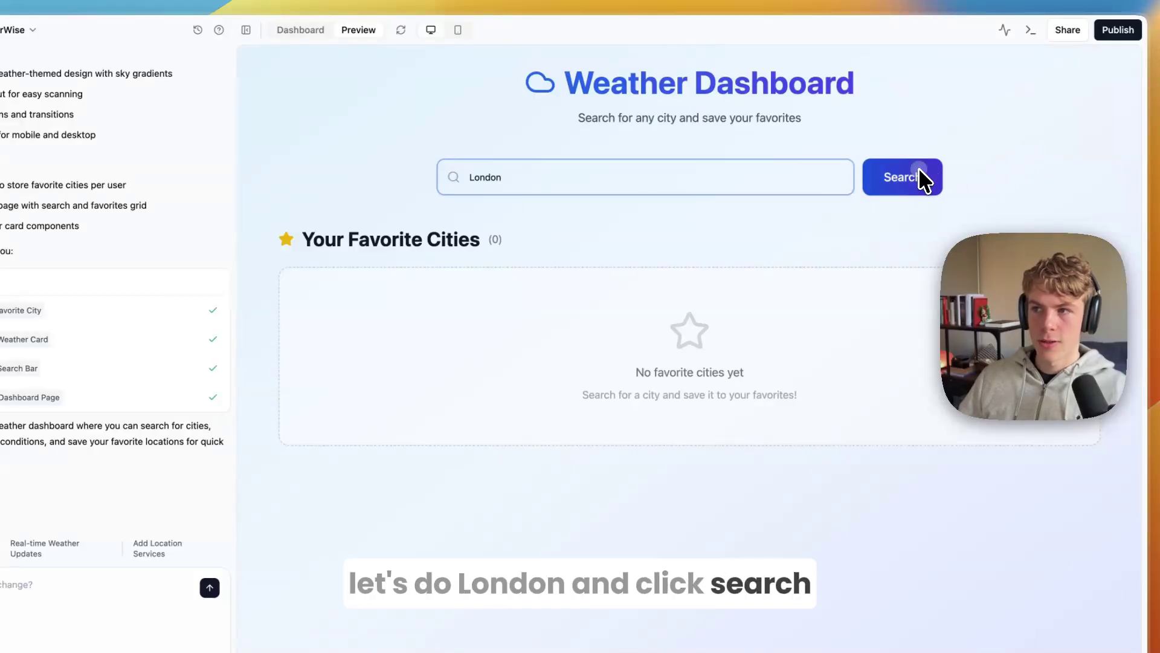
pyautogui.click(910, 176)
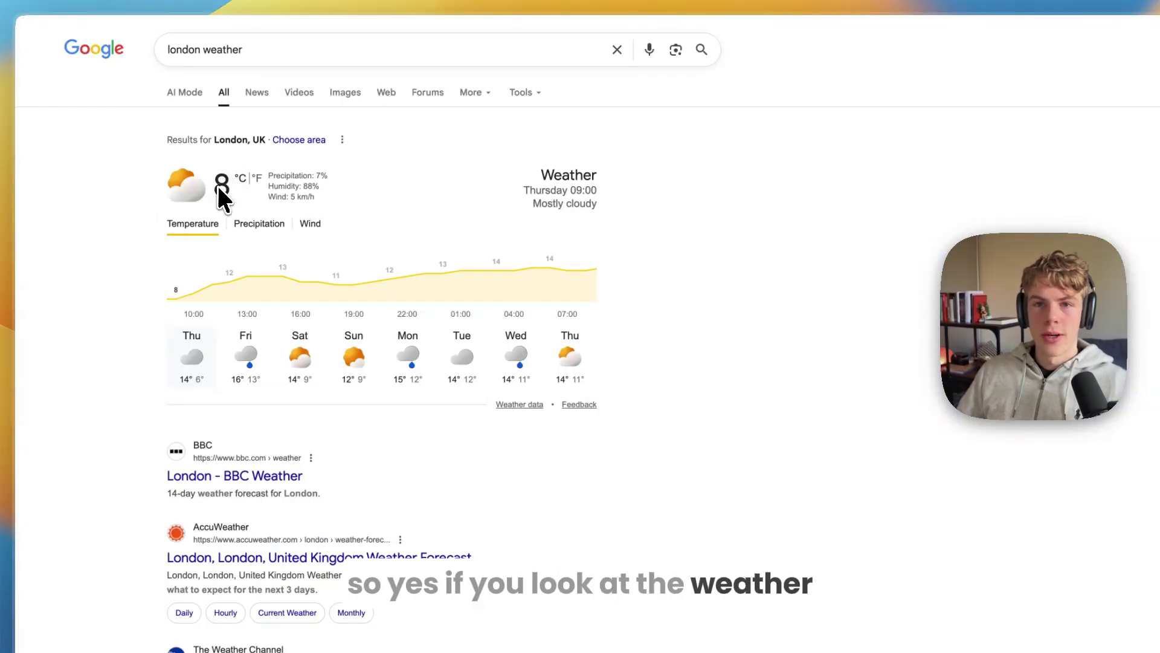
# Check Google's London 8 °C and New York 52° against the dashboard's New York reading
pyautogui.moveTo(217, 181); pyautogui.dragTo(263, 186)
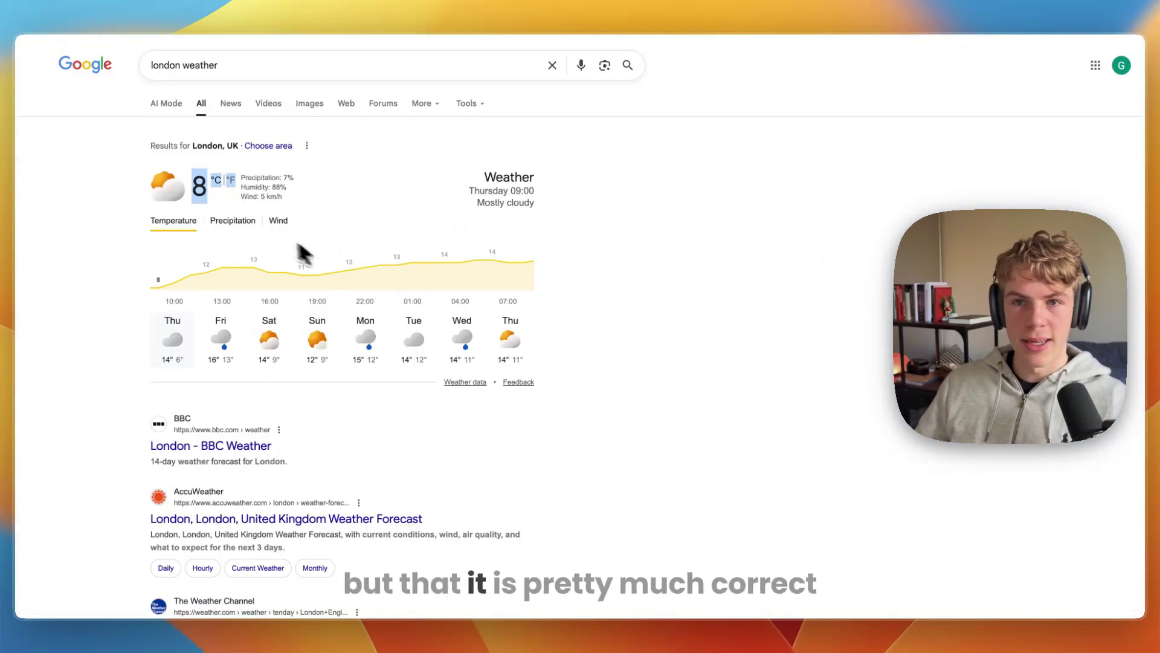
pyautogui.click(233, 221)
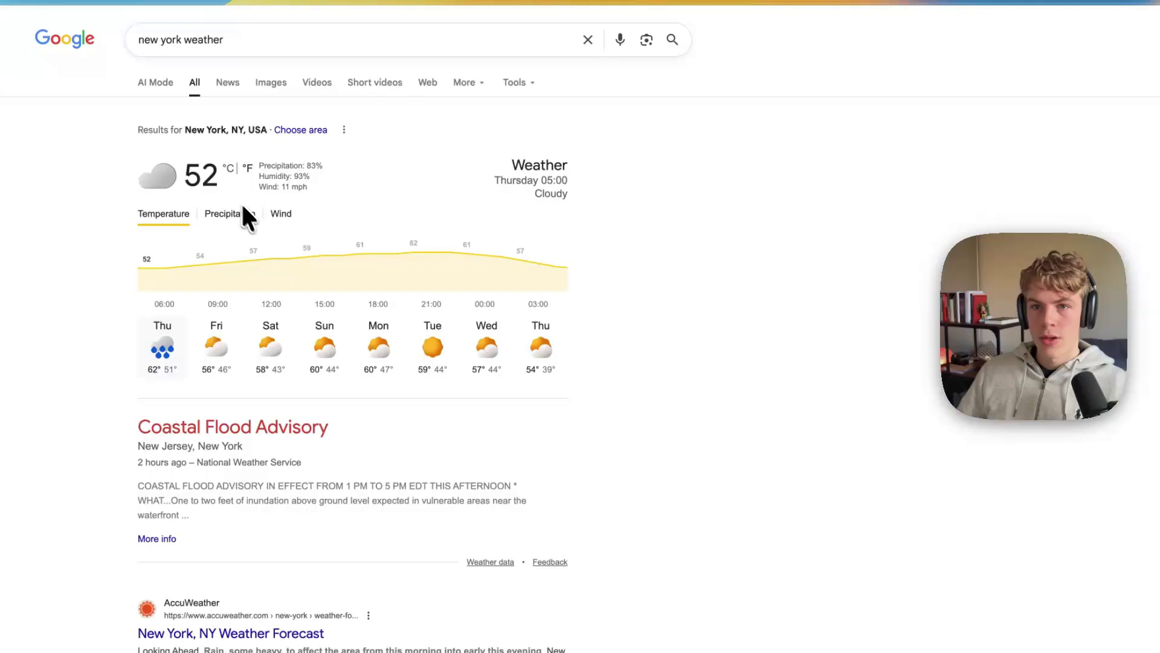
pyautogui.doubleClick(200, 175)
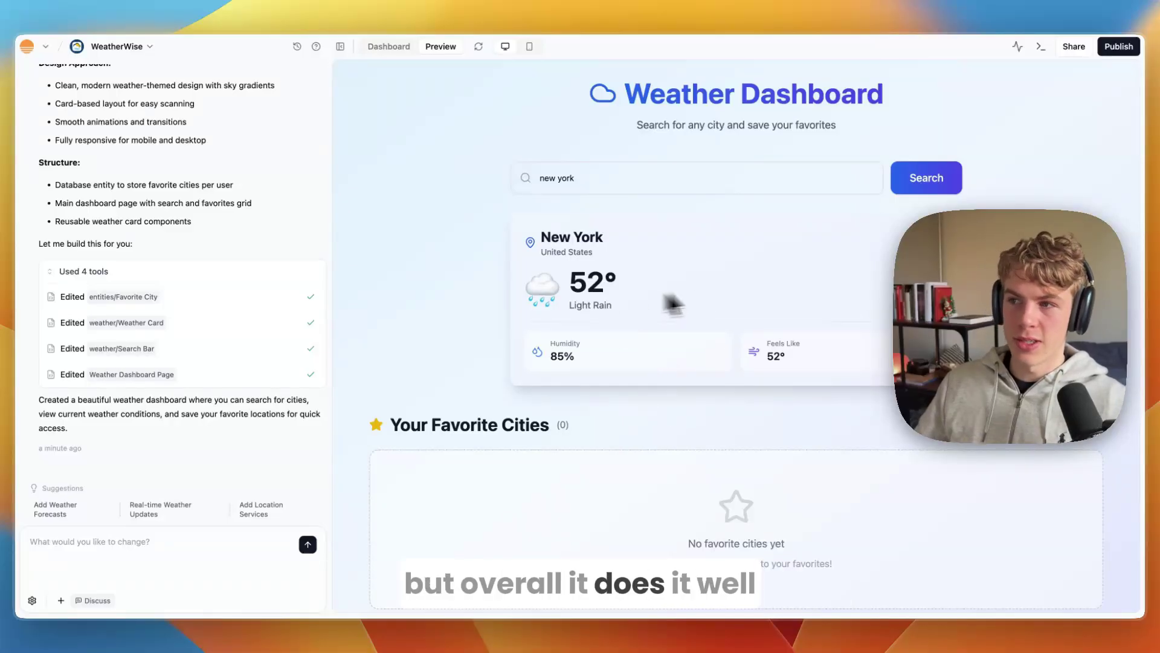
# Star New York so it appears under Your Favorite Cities at 51° light rain
pyautogui.click(938, 229)
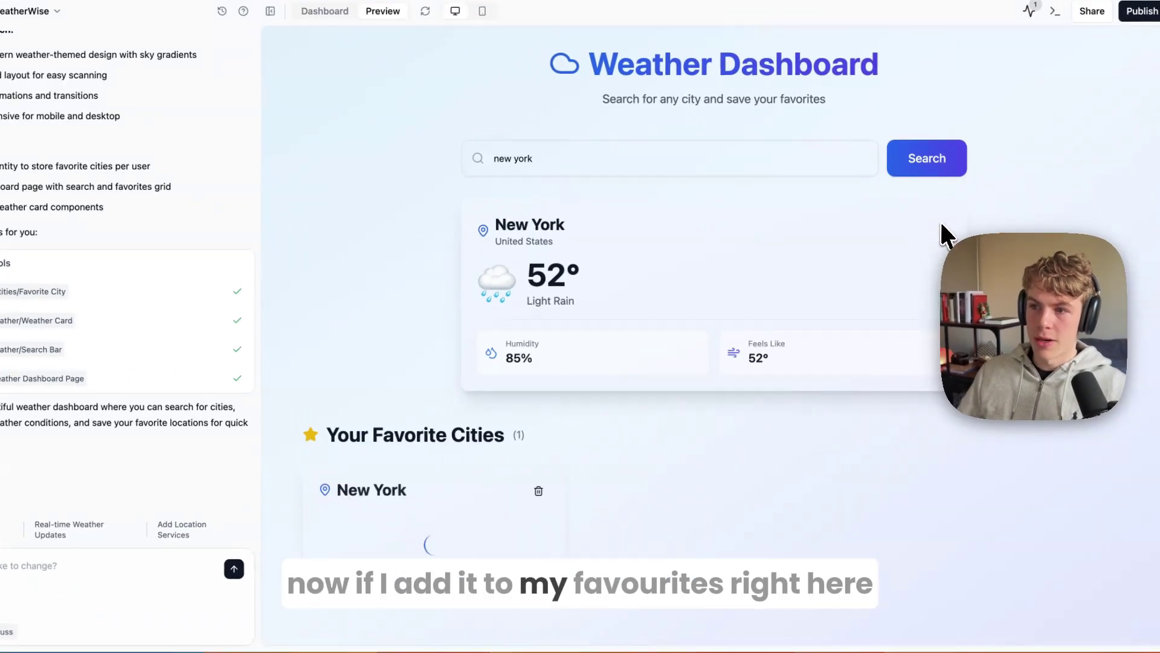
pyautogui.moveTo(399, 420); pyautogui.dragTo(628, 420)
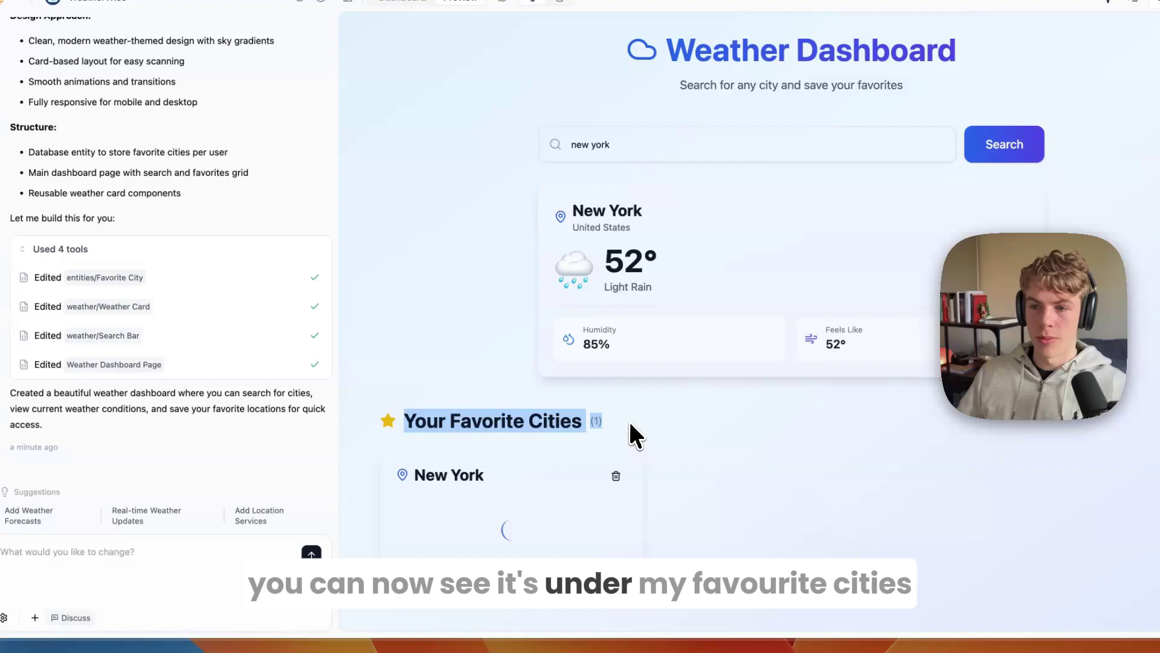
pyautogui.click(630, 420)
pyautogui.scroll(-1, 629, 435)
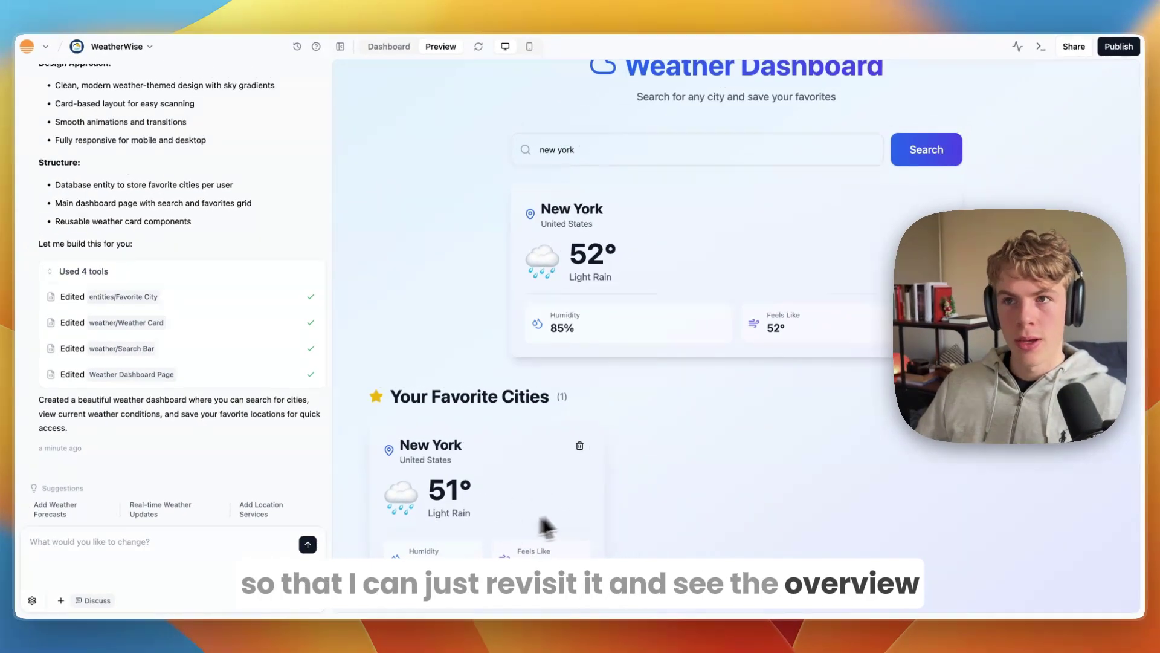
pyautogui.scroll(1, 580, 517)
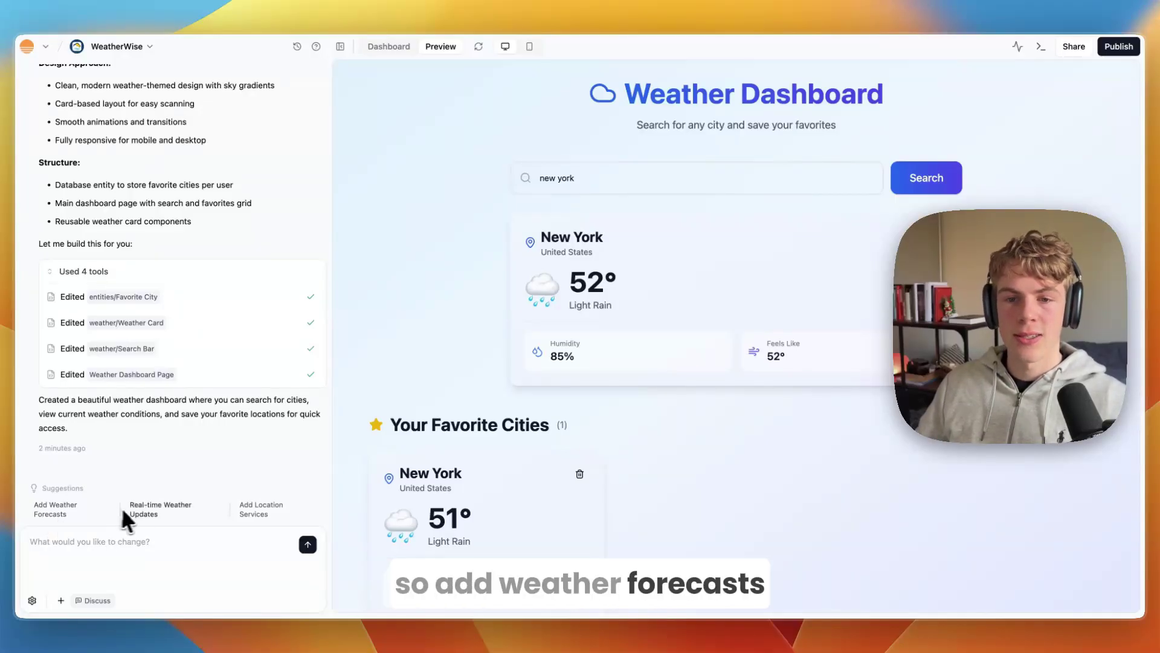
# Send the 'Add Location Services' suggestion requesting auto location detection with disable and manual options
pyautogui.click(250, 513)
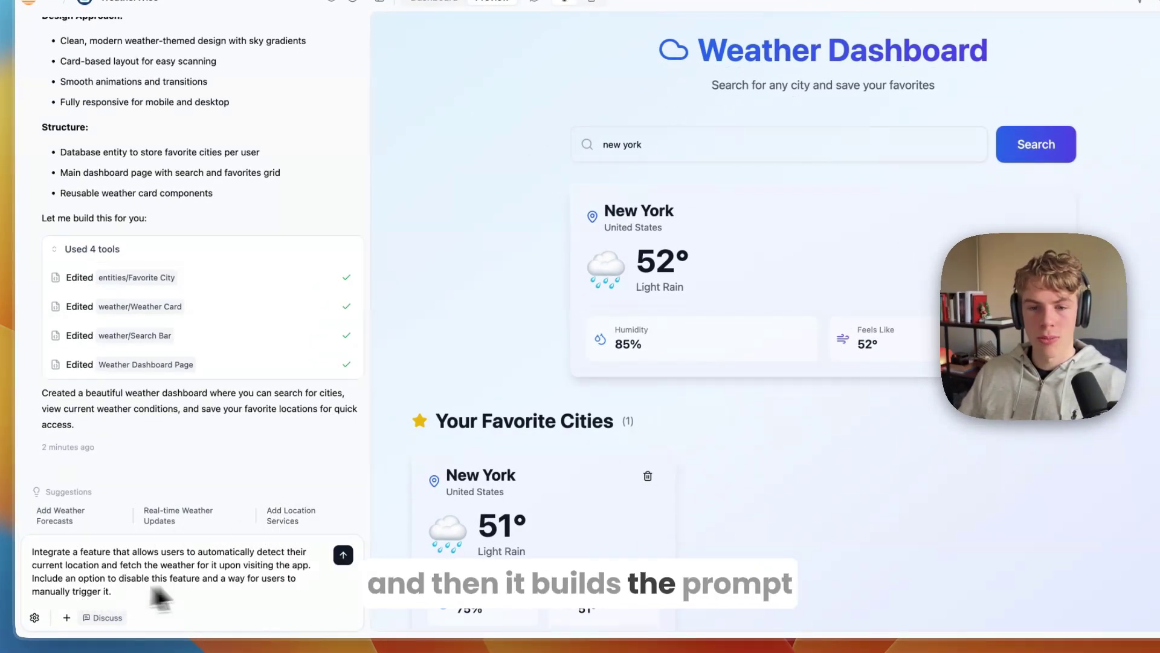
pyautogui.click(342, 553)
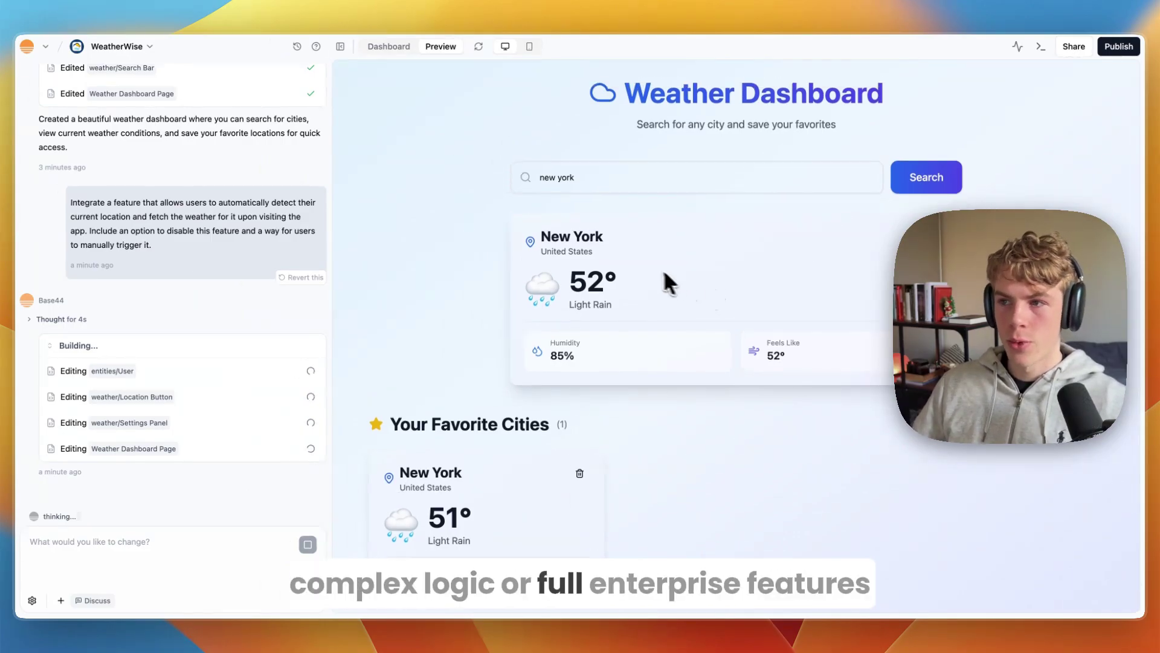
pyautogui.scroll(-1, 664, 270)
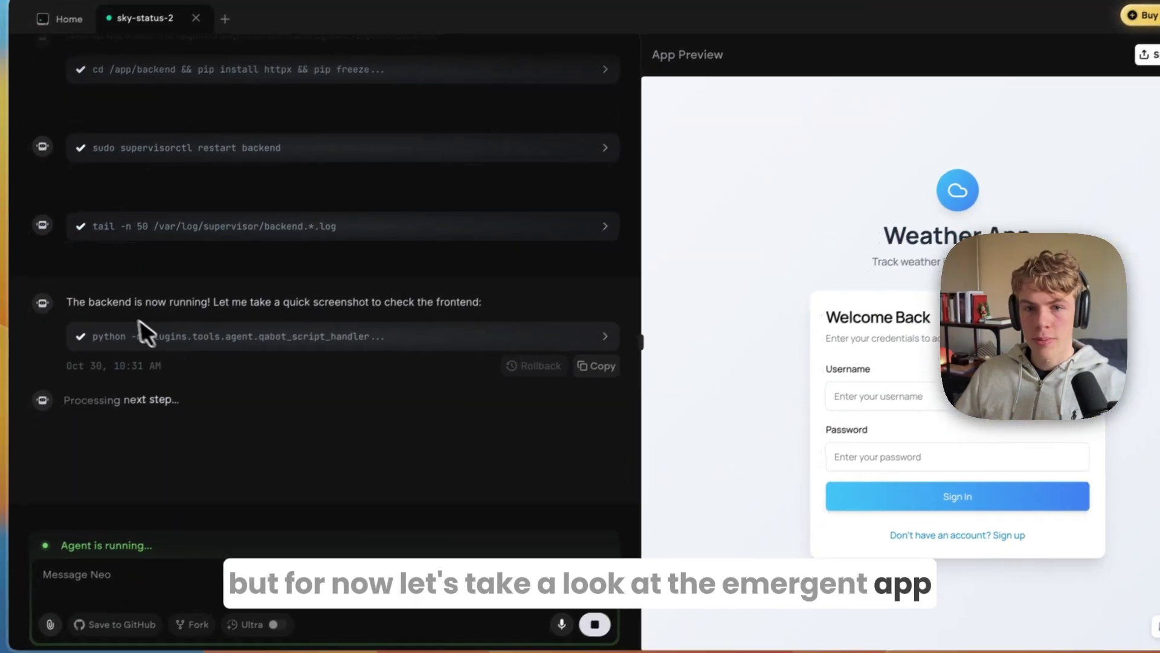
# Check the agent's backend-running message and the Weather App sign-in preview
pyautogui.moveTo(81, 297); pyautogui.dragTo(254, 308)
pyautogui.click(255, 314)
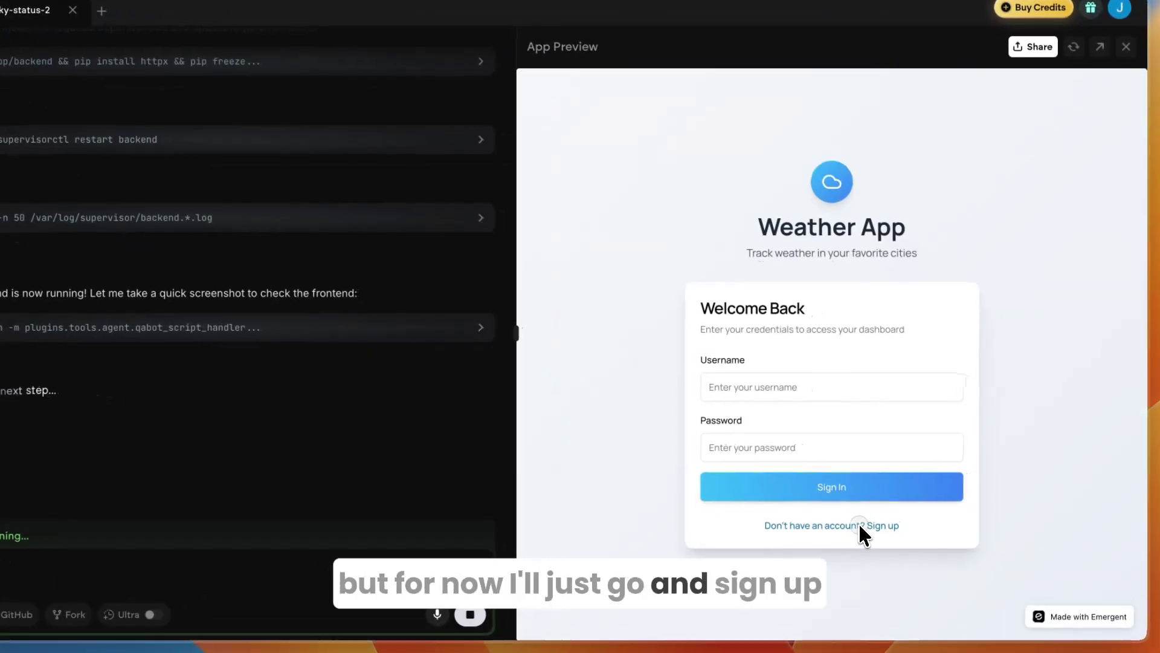
# Open the app's sign-up form and dismiss the app.base44.com location request
pyautogui.click(855, 518)
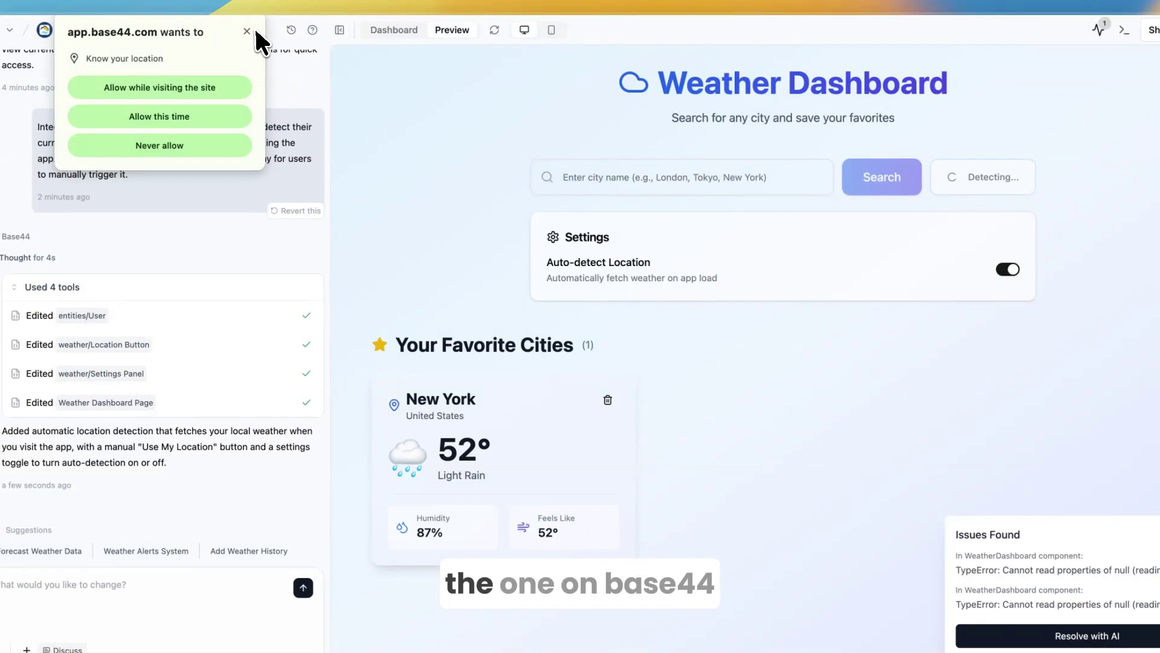
pyautogui.click(252, 35)
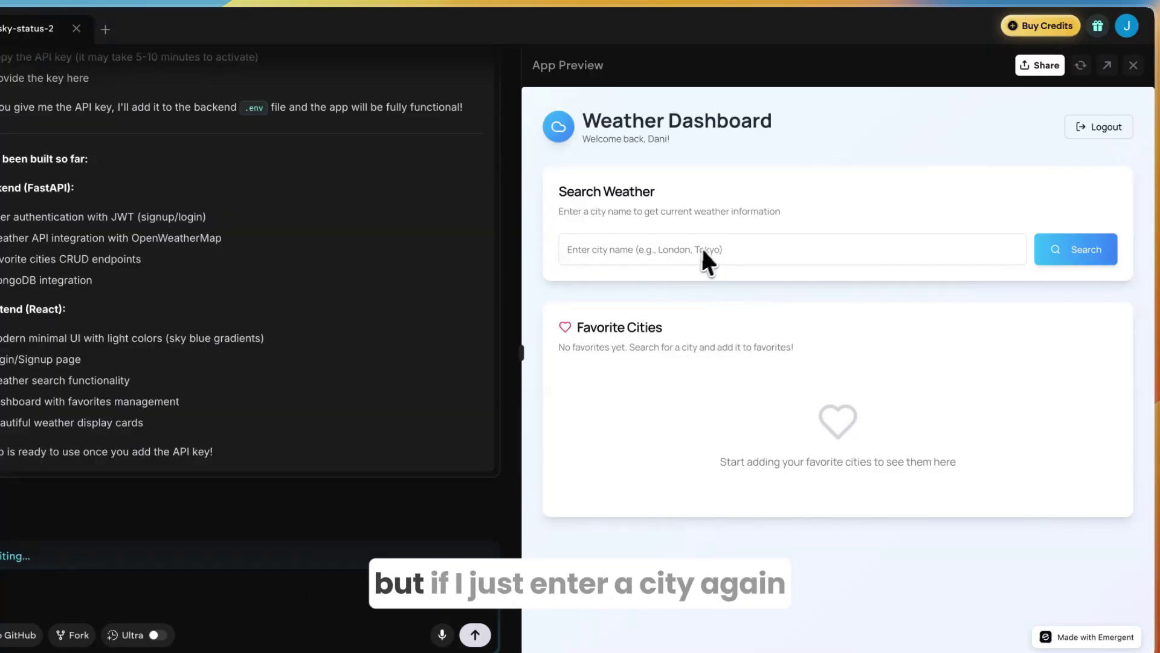
# Search London in Emergent's weather app and review the OpenWeatherMap API key request and steps
pyautogui.click(712, 250)
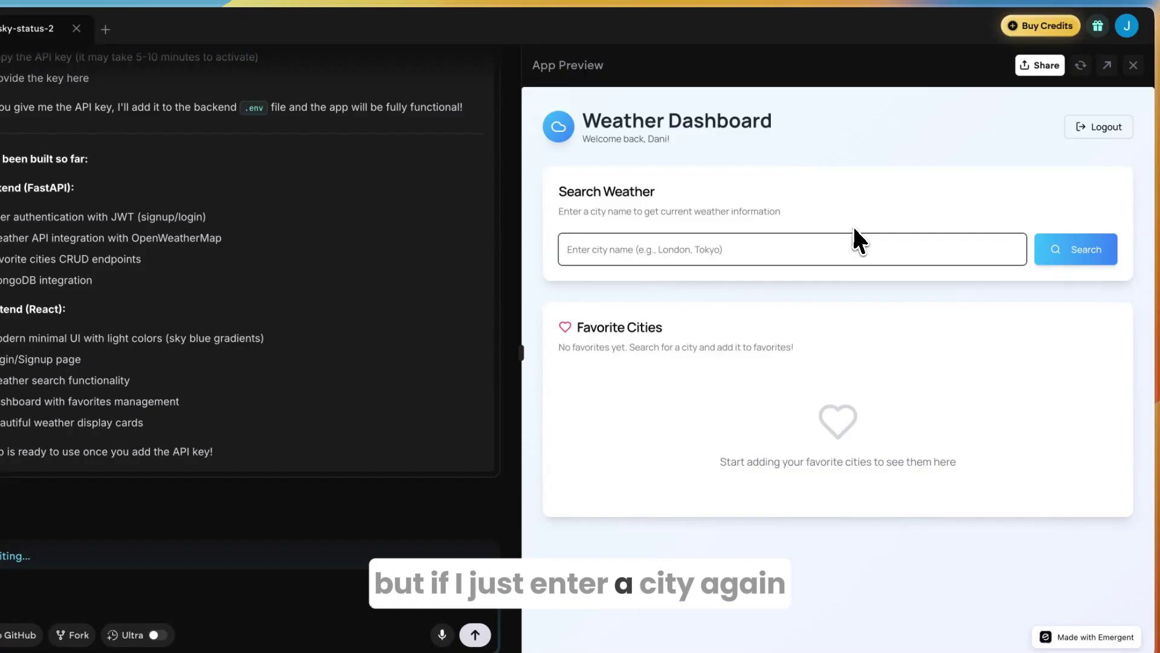
pyautogui.write('London')
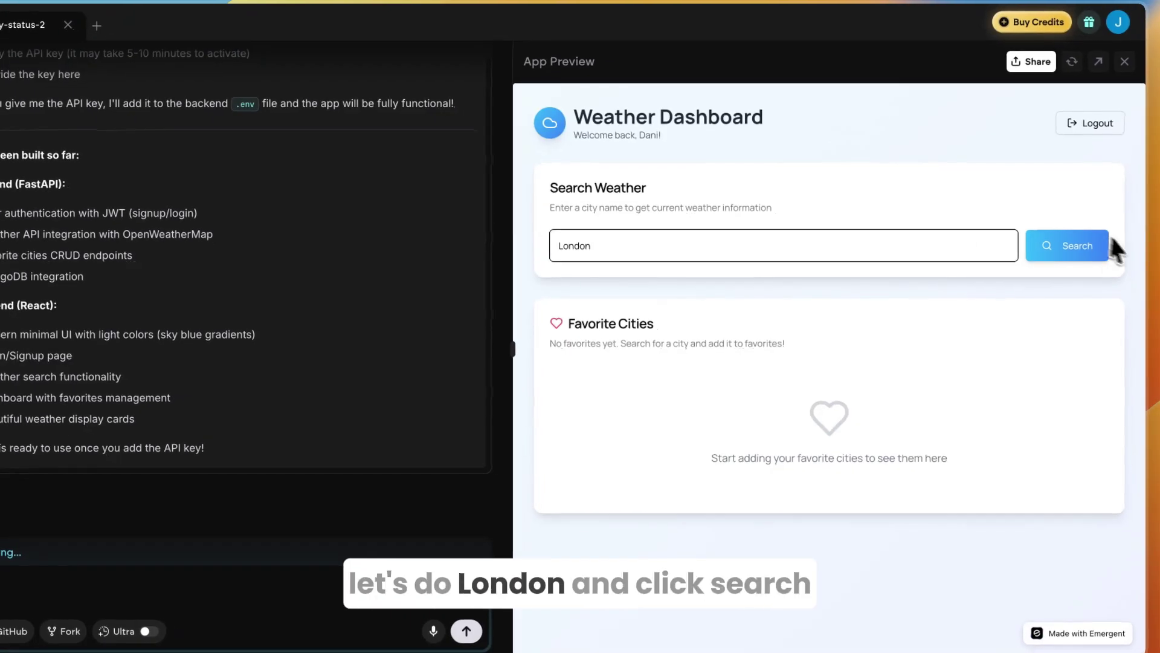
pyautogui.click(1074, 246)
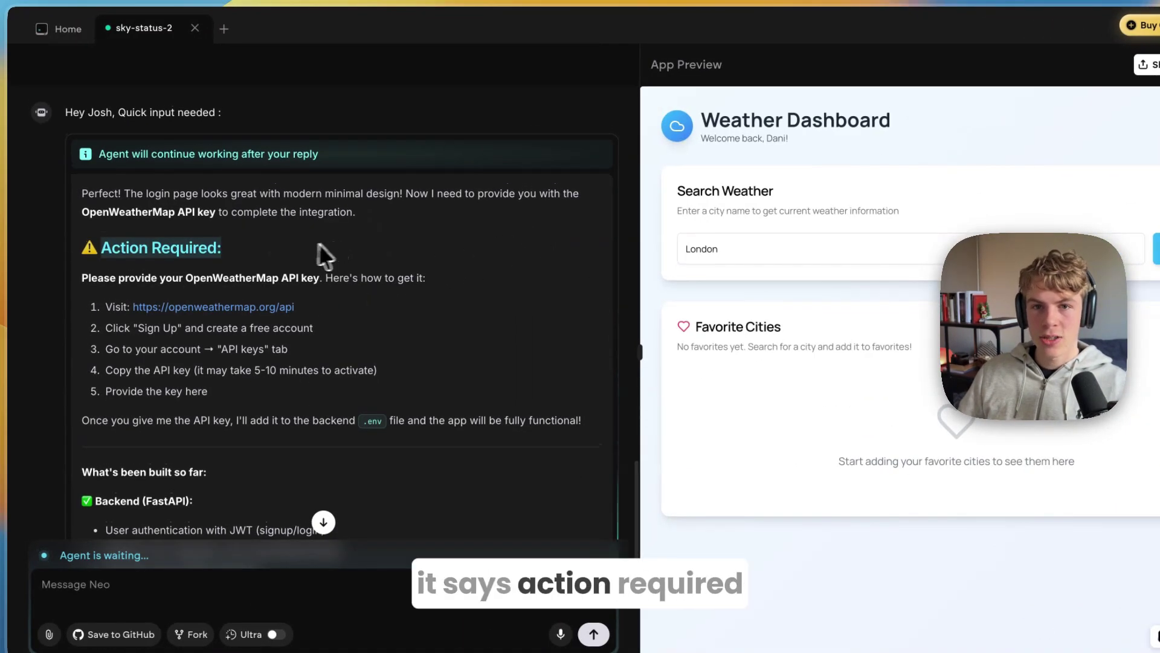
pyautogui.moveTo(82, 272); pyautogui.dragTo(433, 273)
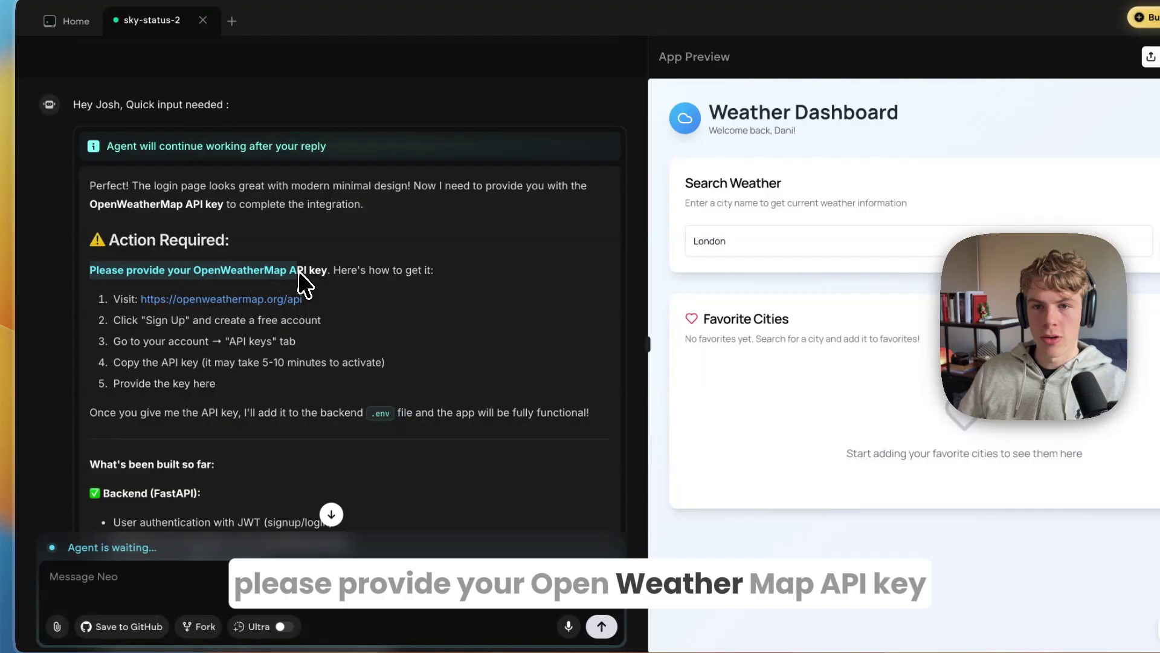
pyautogui.click(497, 285)
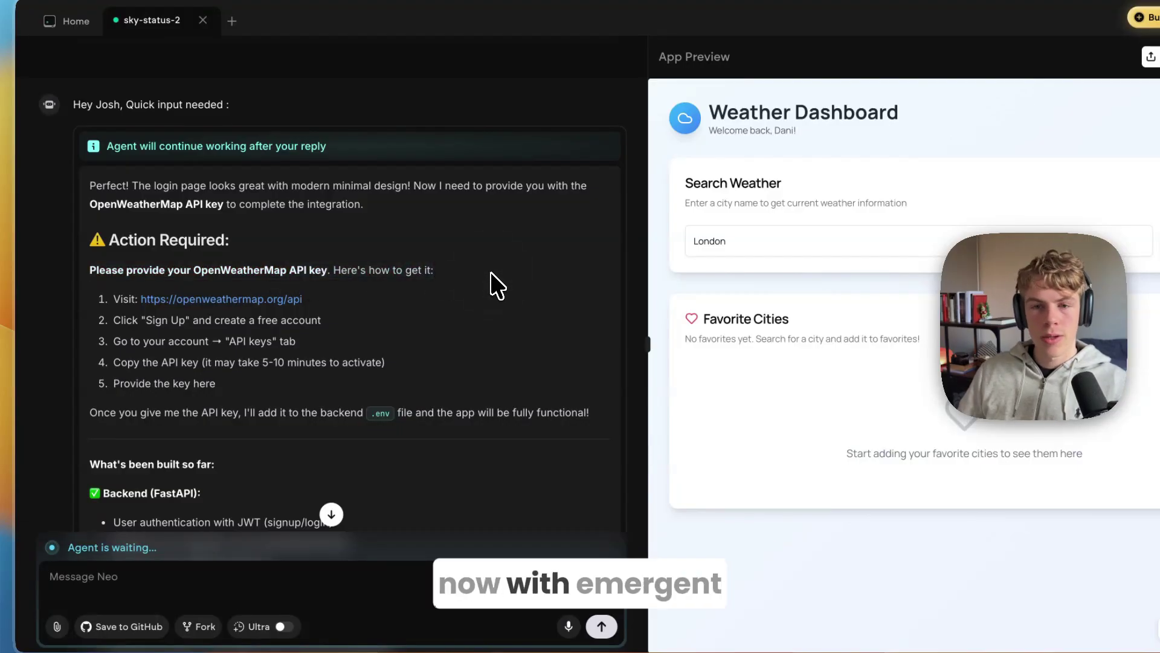
pyautogui.moveTo(138, 296); pyautogui.dragTo(281, 371)
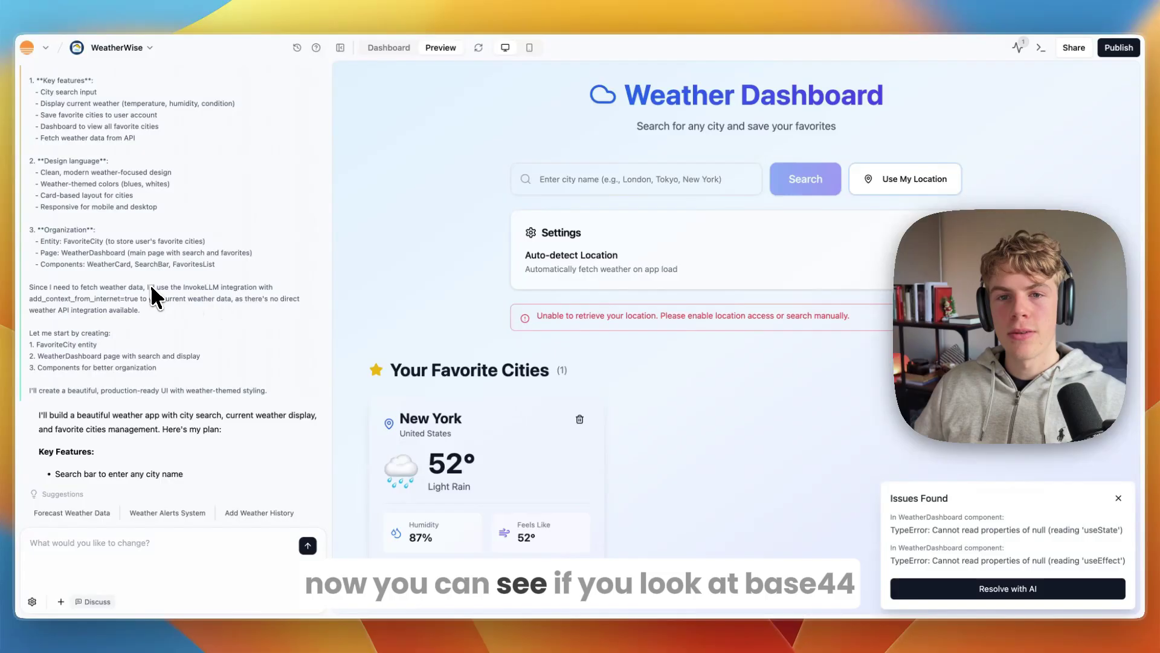
pyautogui.scroll(3, 148, 284)
pyautogui.scroll(2, 148, 284)
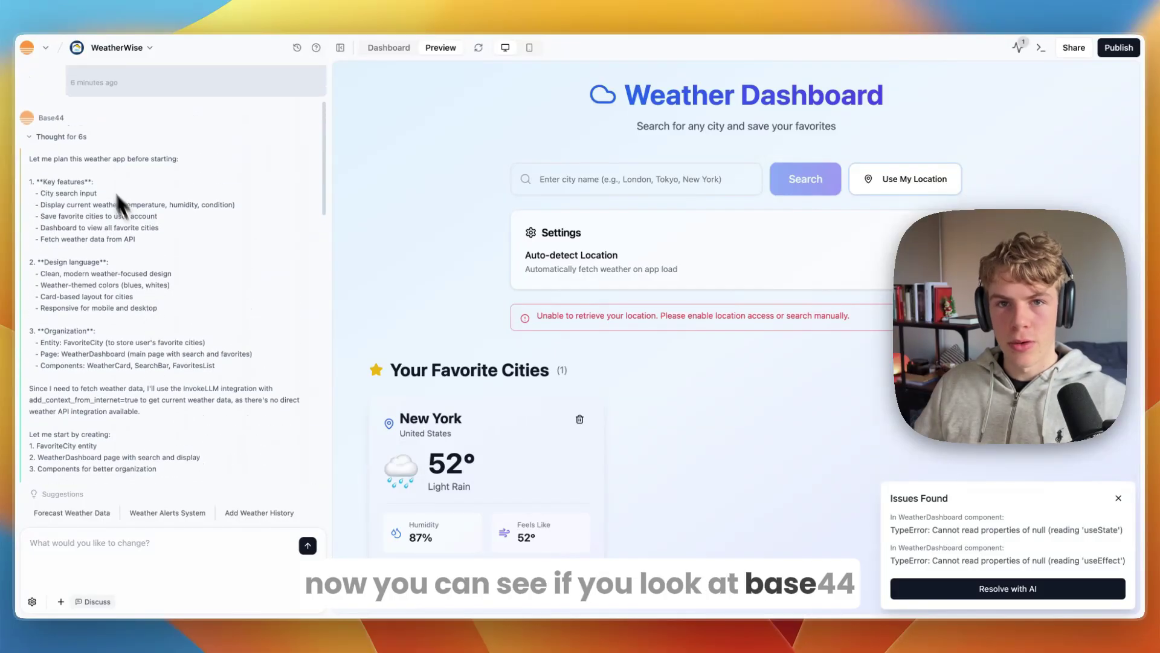
# Read the agent's 6-second thinking notes and the plan text, including the InvokeLLM integration
pyautogui.click(67, 136)
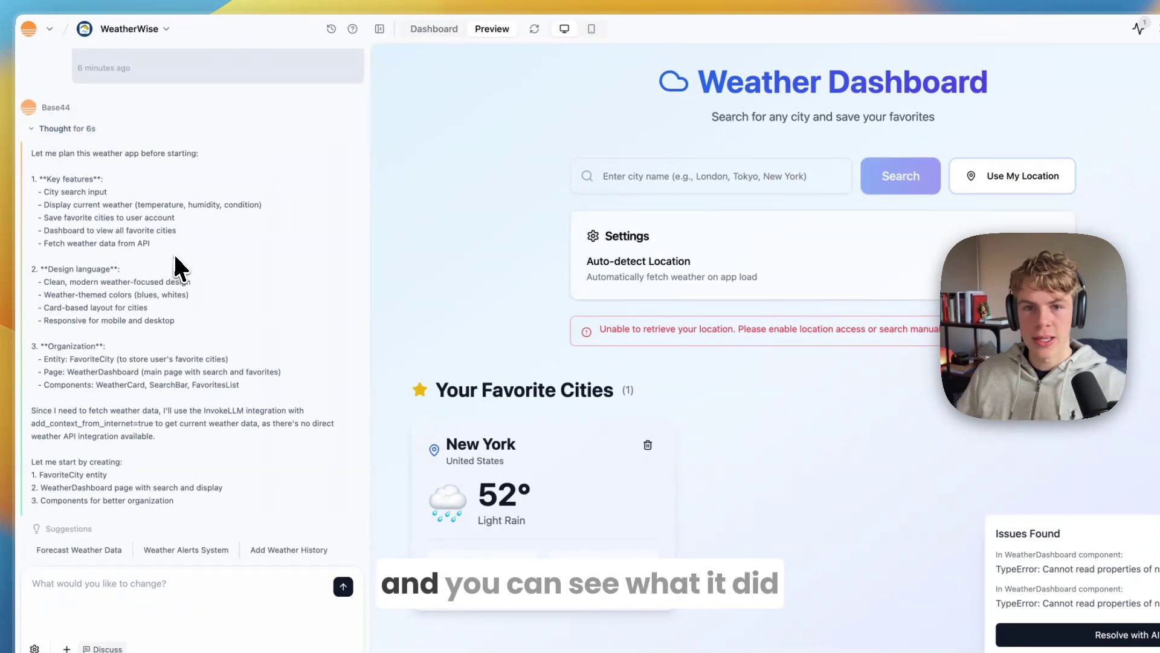
pyautogui.scroll(-2, 173, 272)
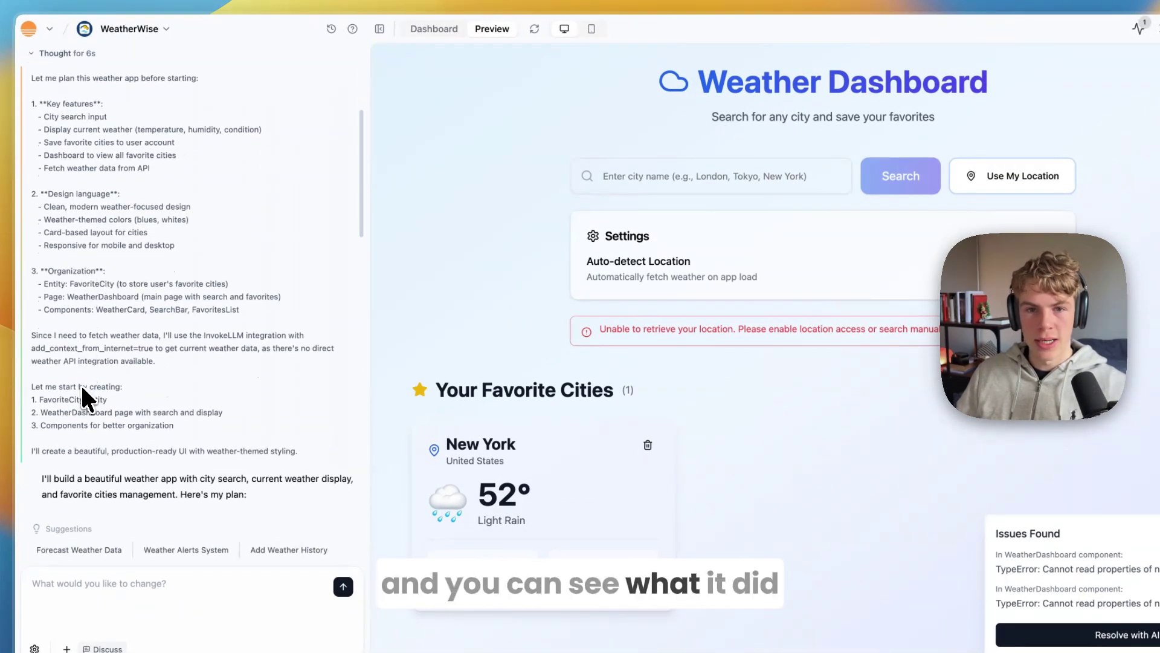
pyautogui.click(189, 350)
pyautogui.doubleClick(222, 329)
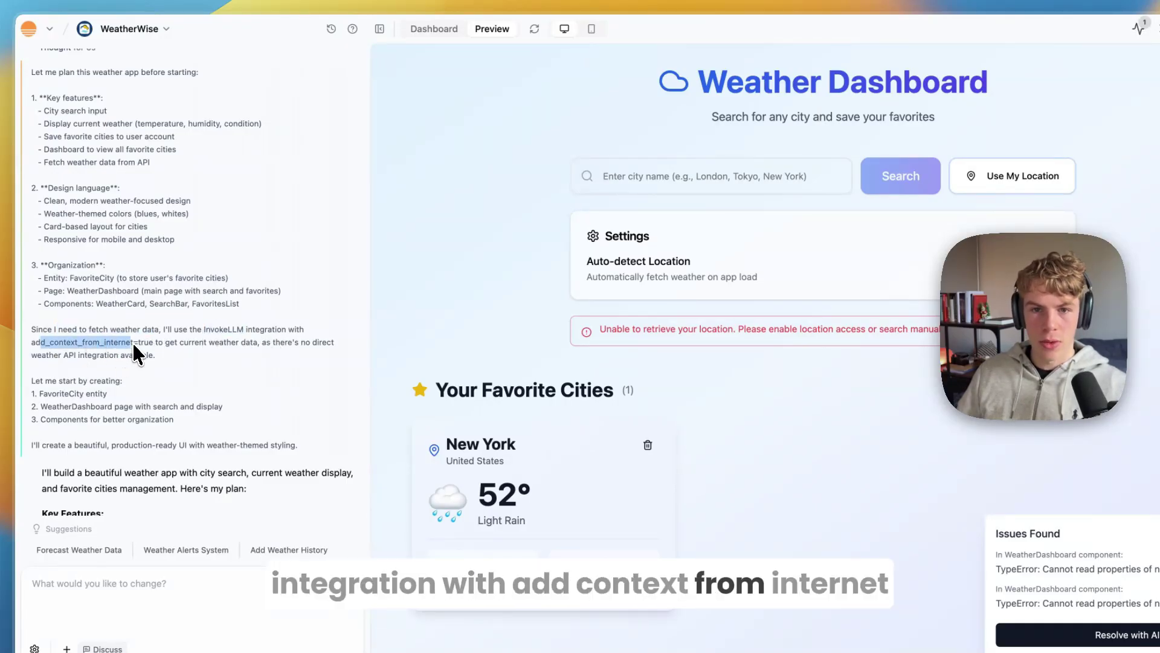
pyautogui.click(180, 346)
pyautogui.moveTo(216, 343); pyautogui.dragTo(127, 355)
pyautogui.click(241, 344)
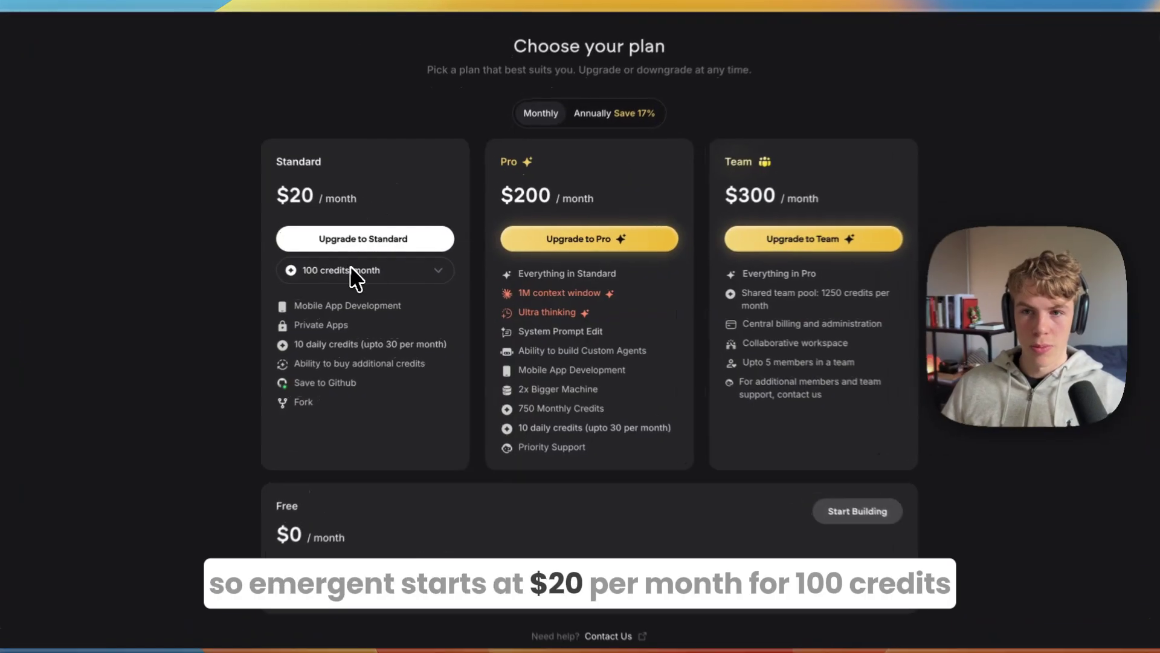
# Choose 550 credits/month for Standard ($100) and compare it with Pro's $200 price and perks
pyautogui.click(349, 271)
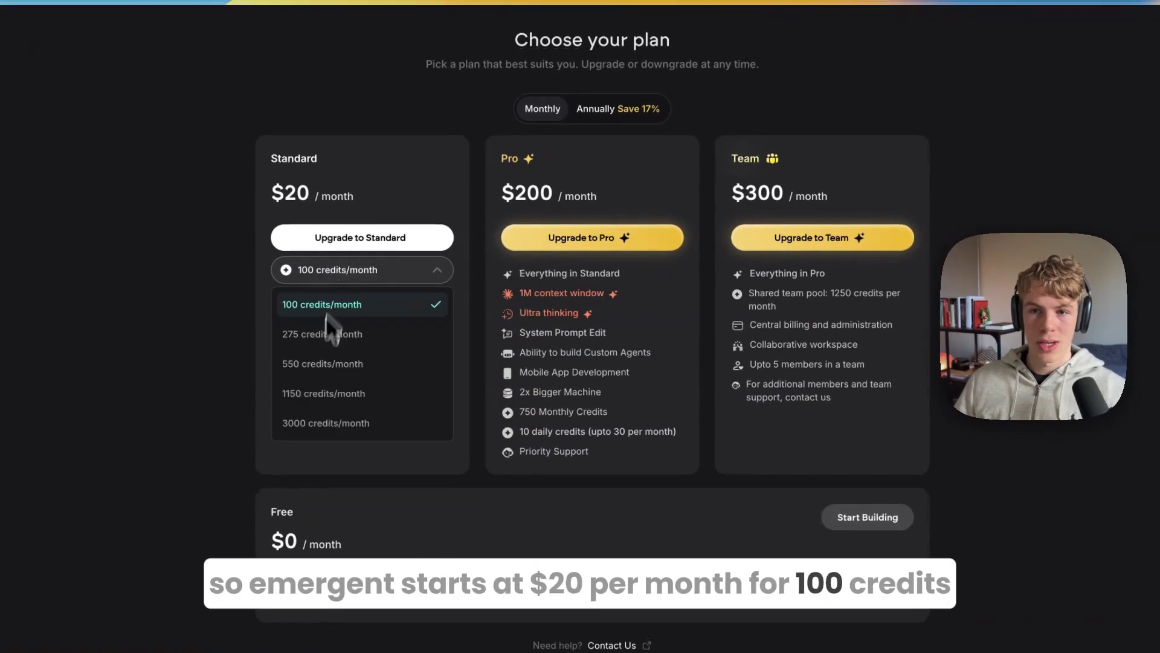
pyautogui.click(323, 363)
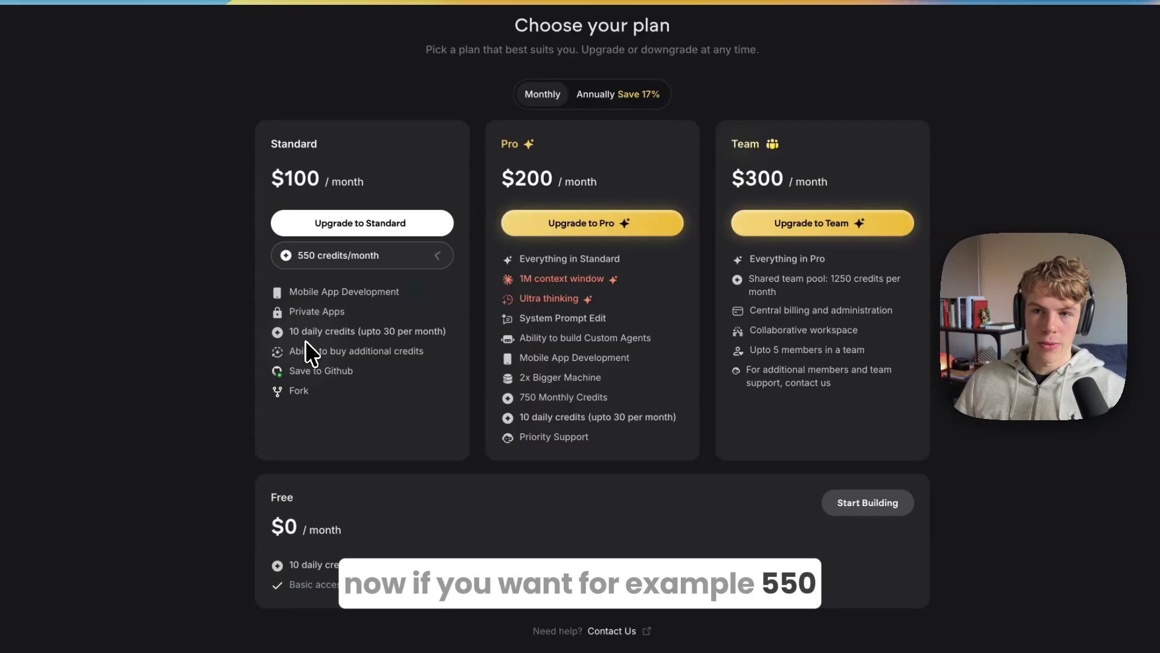
pyautogui.click(430, 193)
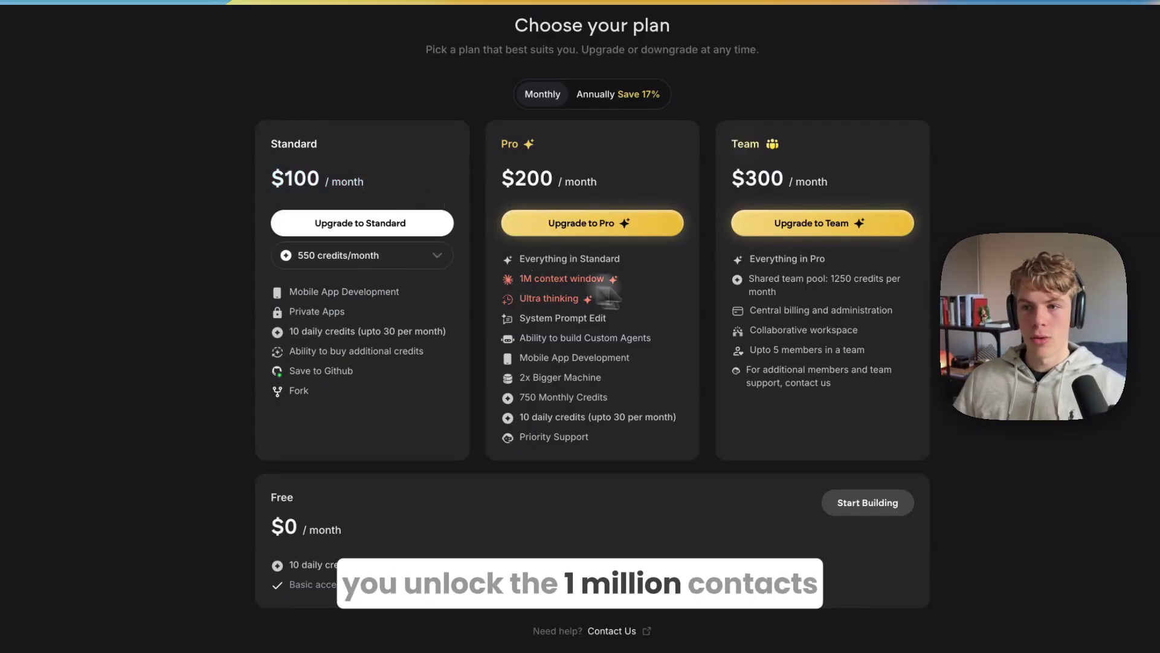
pyautogui.moveTo(520, 278); pyautogui.dragTo(597, 299)
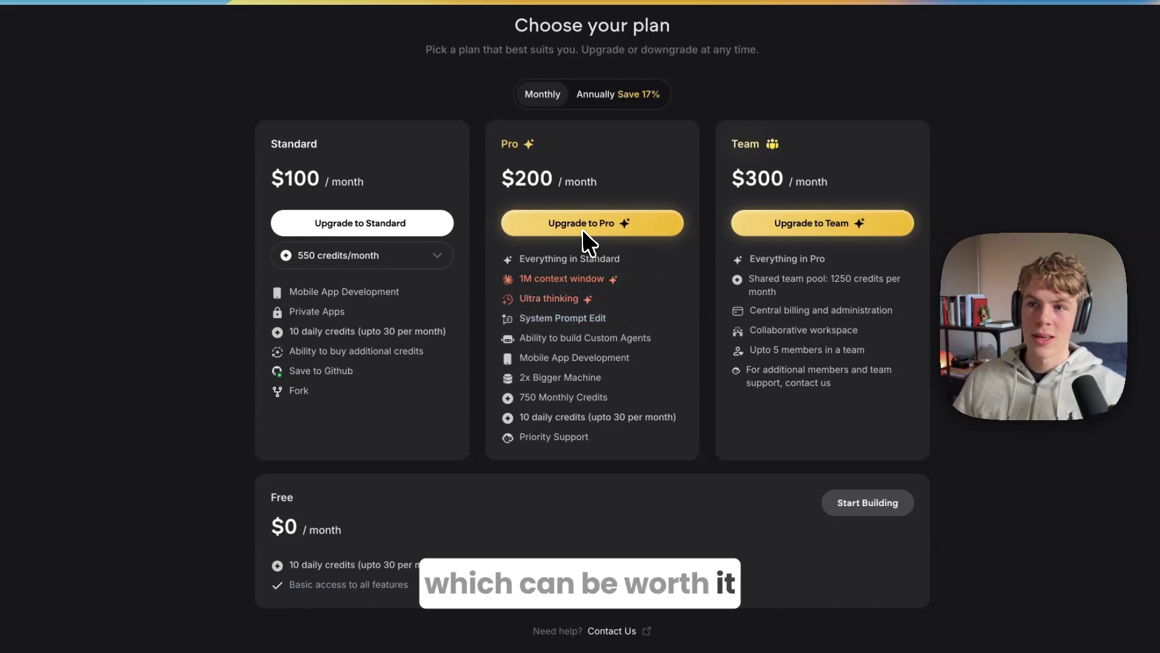
pyautogui.moveTo(513, 180); pyautogui.dragTo(567, 181)
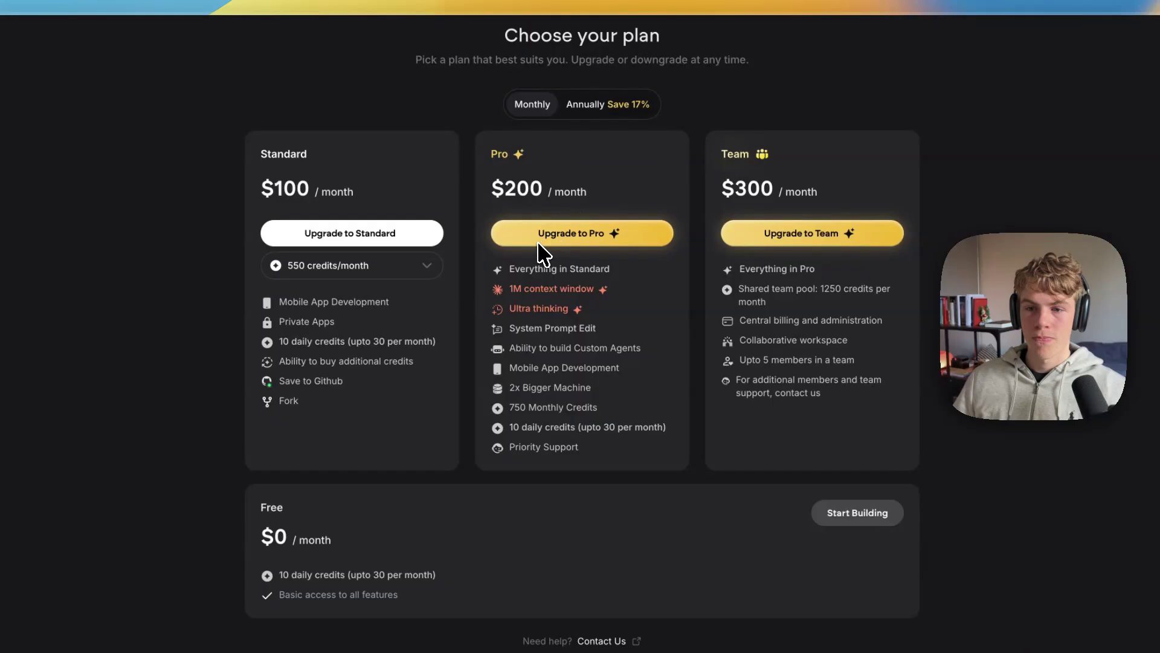
# Start the Pro upgrade checkout and apply the 5% promotion code for $190 due today
pyautogui.click(544, 223)
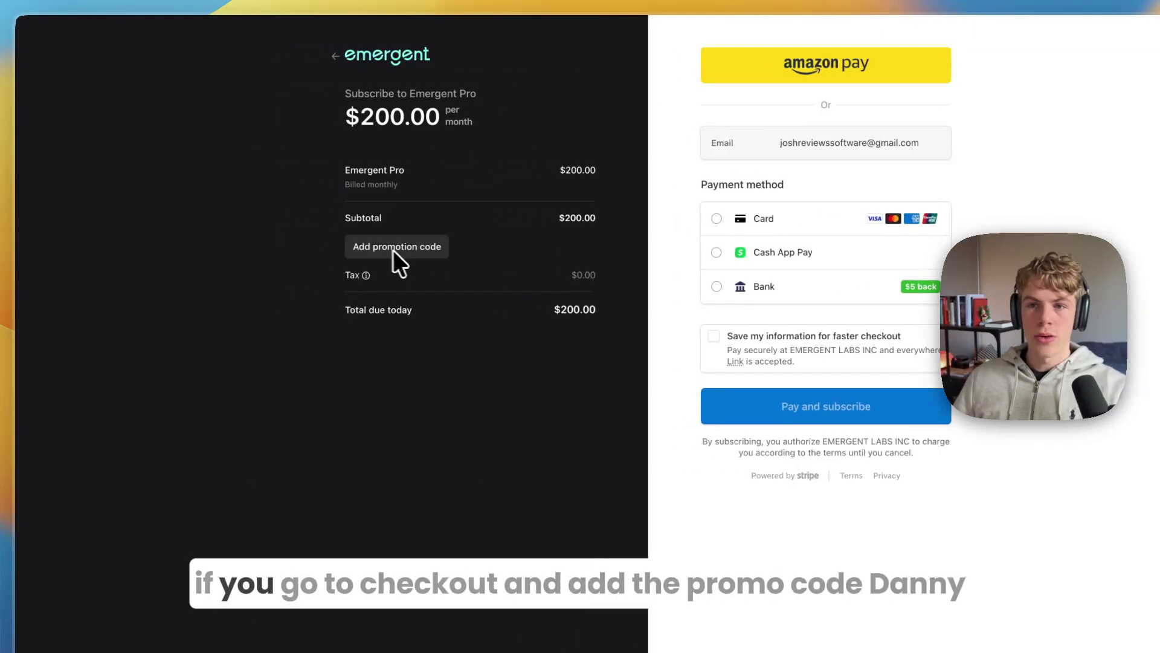
pyautogui.click(396, 245)
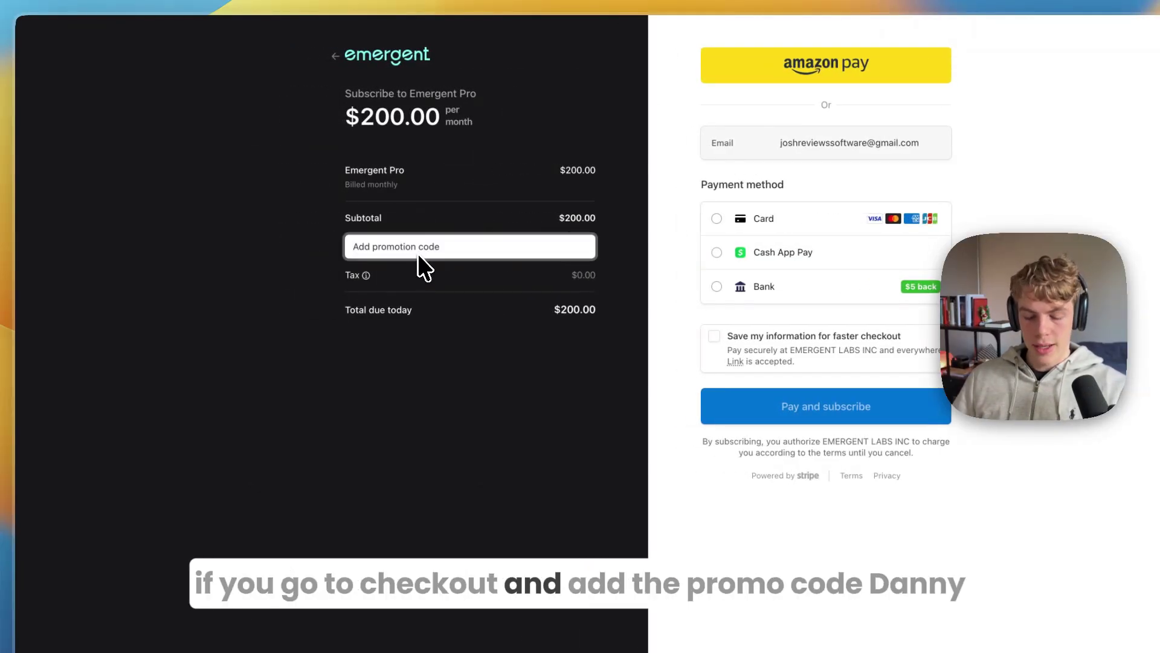
pyautogui.write('DANI')
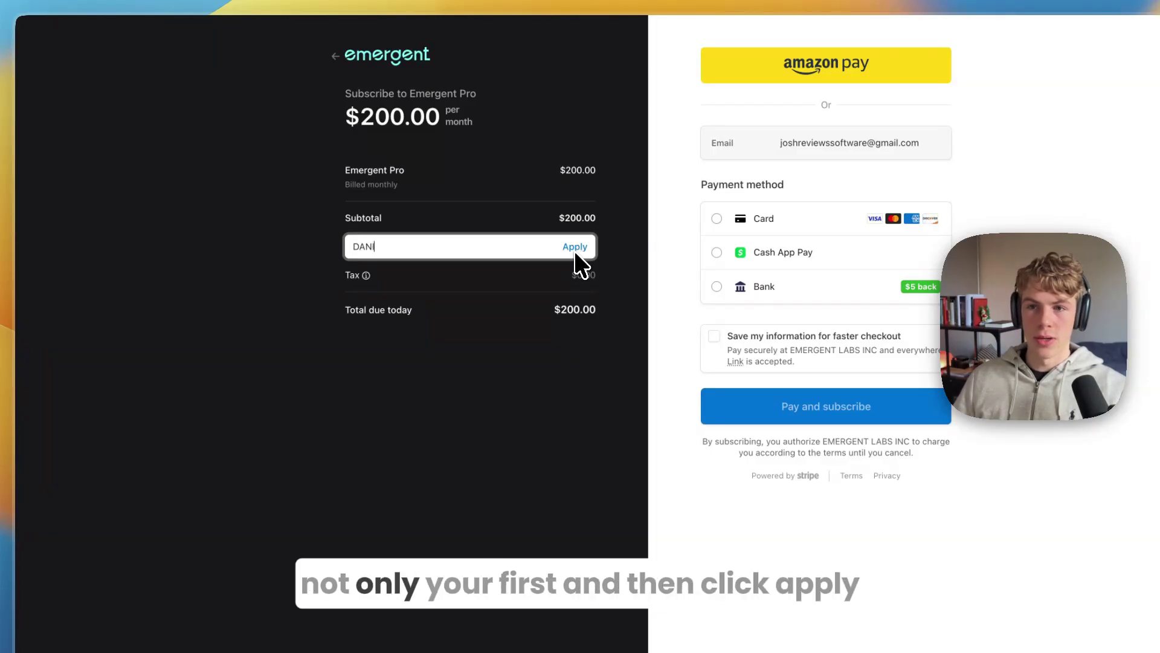
pyautogui.click(575, 247)
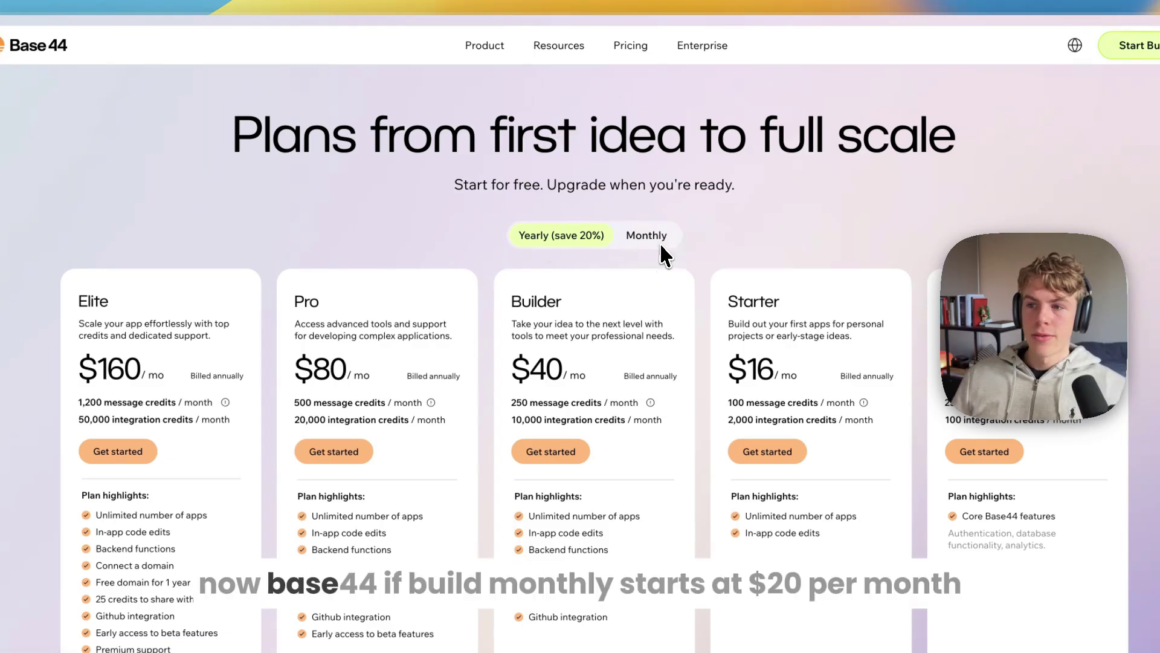
# Switch Base44 pricing to Monthly and highlight the Elite, Pro and Builder plan details
pyautogui.click(660, 242)
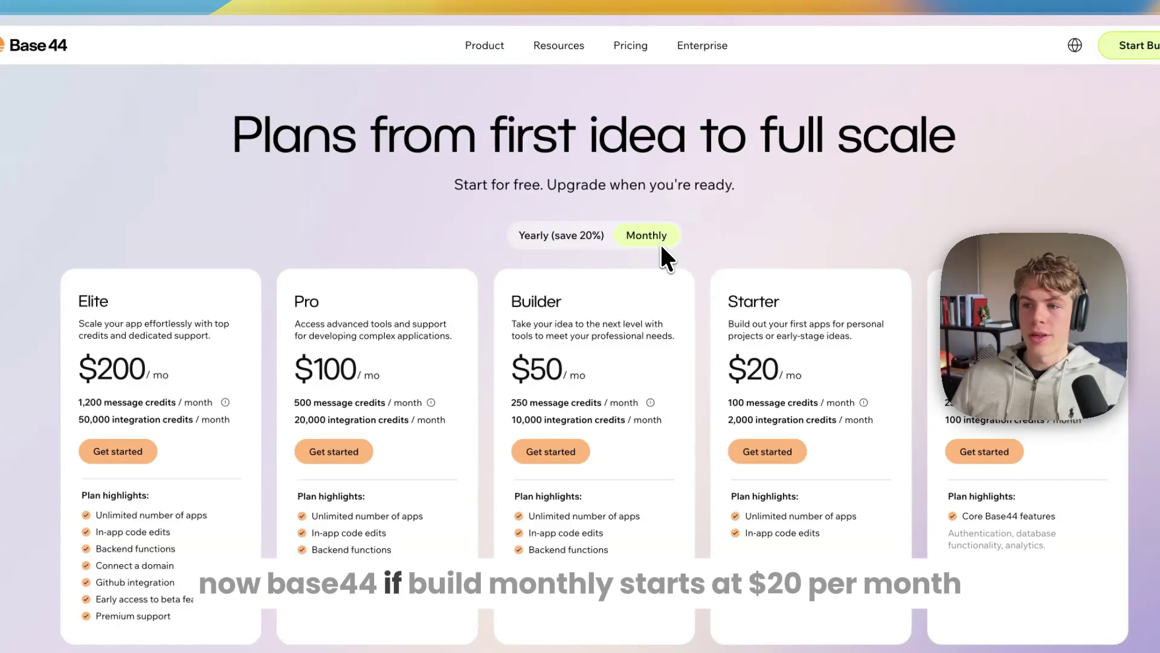
pyautogui.scroll(-4, 660, 242)
pyautogui.scroll(1, 779, 194)
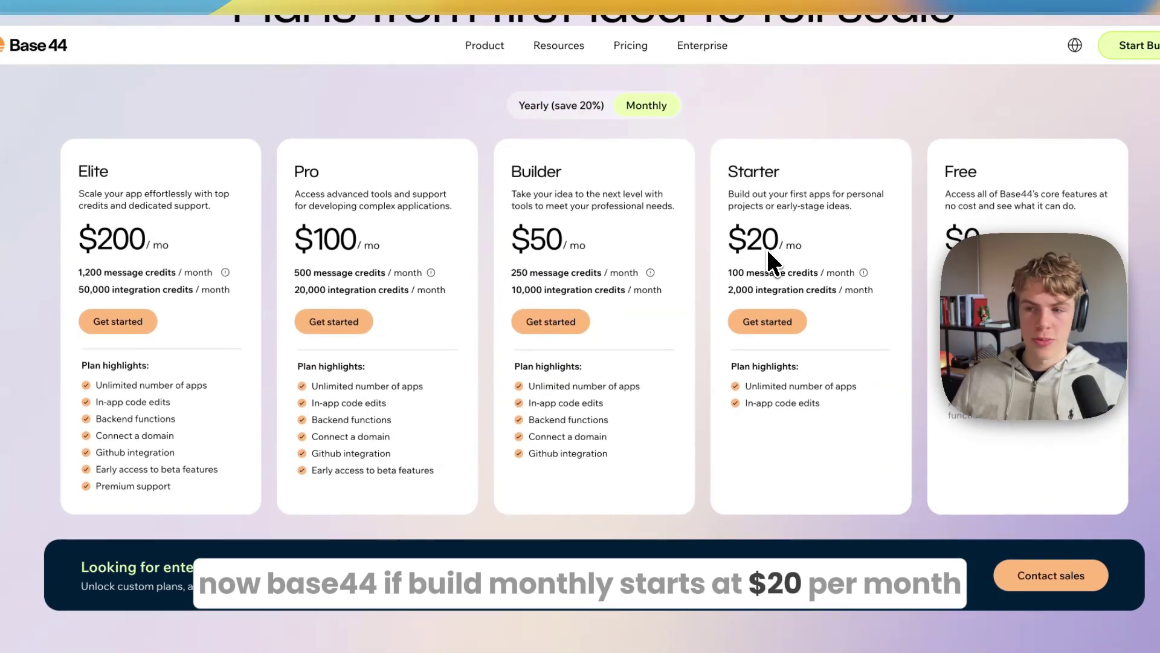
pyautogui.moveTo(508, 167); pyautogui.dragTo(599, 249)
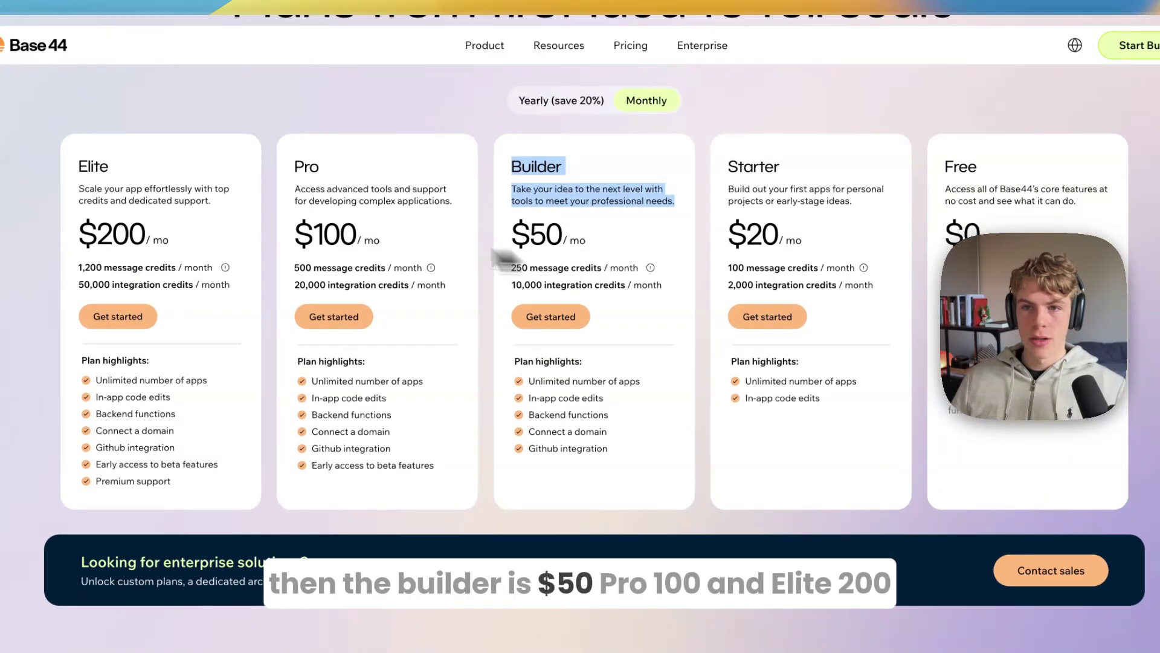
pyautogui.moveTo(295, 163); pyautogui.dragTo(335, 238)
pyautogui.moveTo(78, 164); pyautogui.dragTo(191, 227)
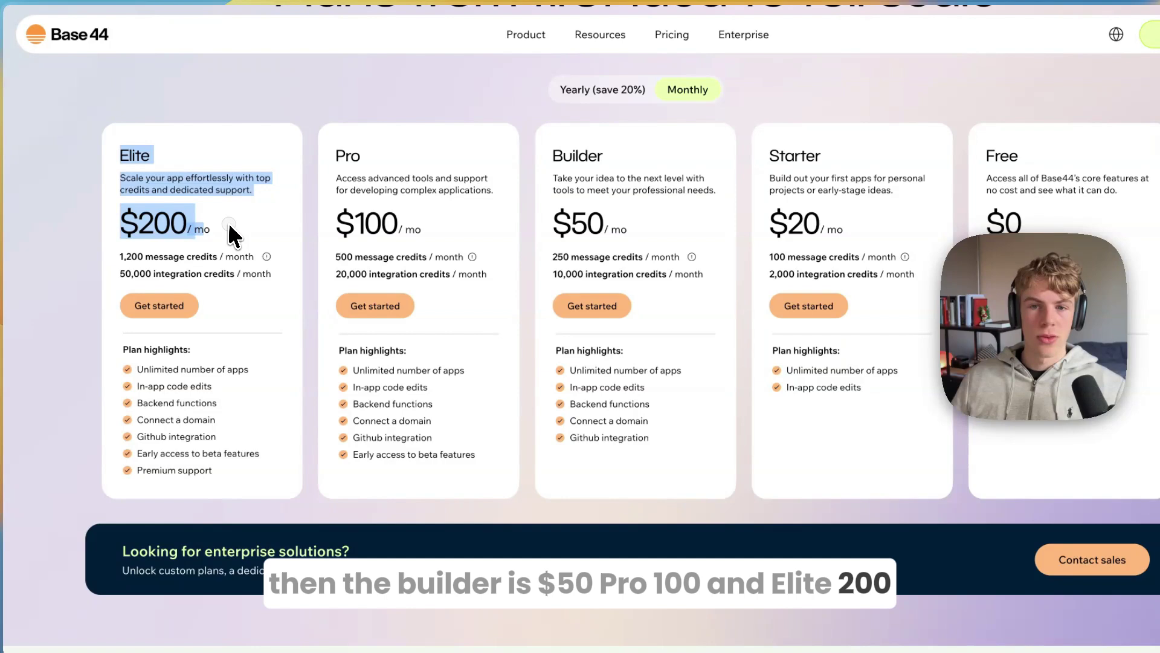
pyautogui.click(228, 223)
pyautogui.scroll(-2, 273, 317)
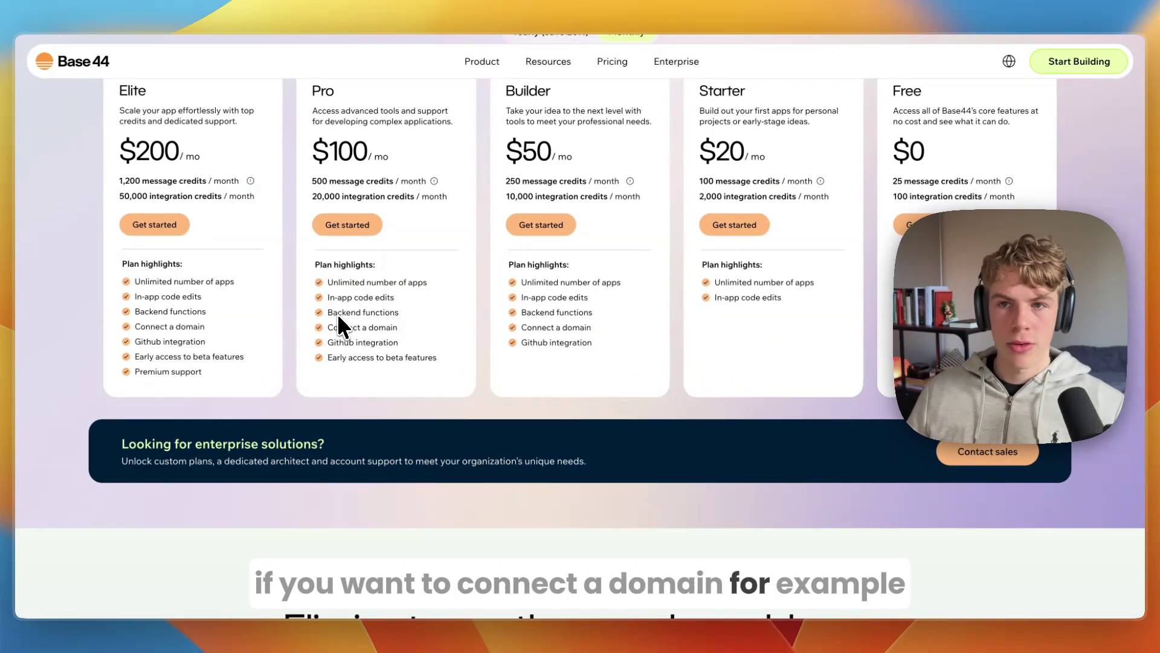
pyautogui.scroll(2, 337, 314)
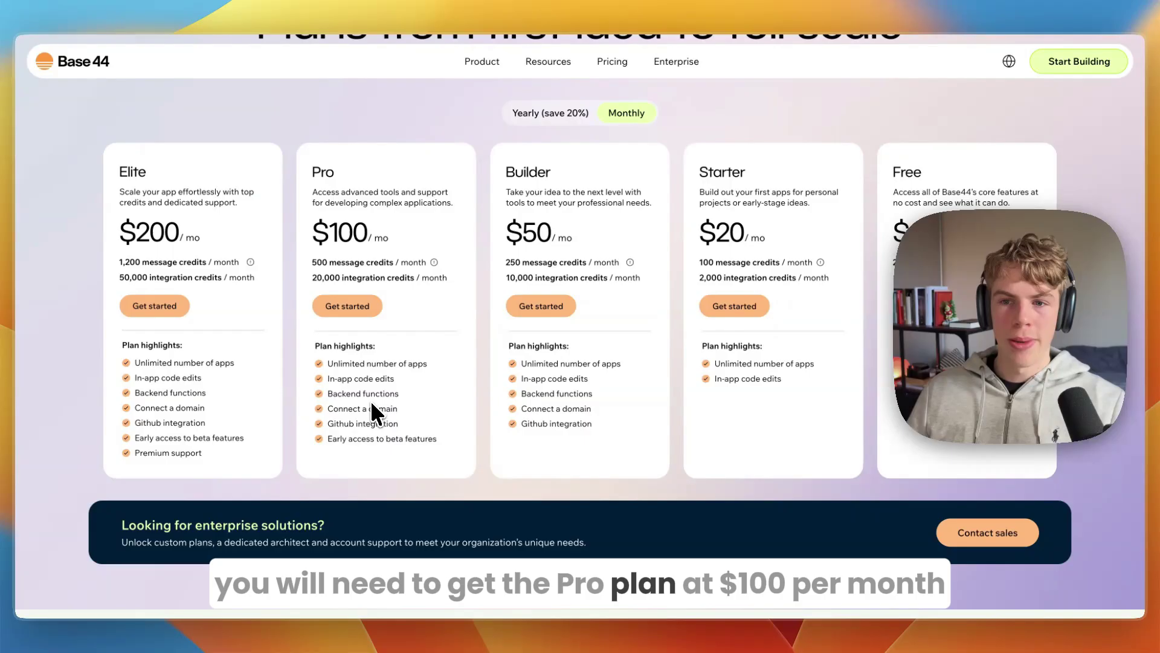
pyautogui.scroll(-1, 369, 400)
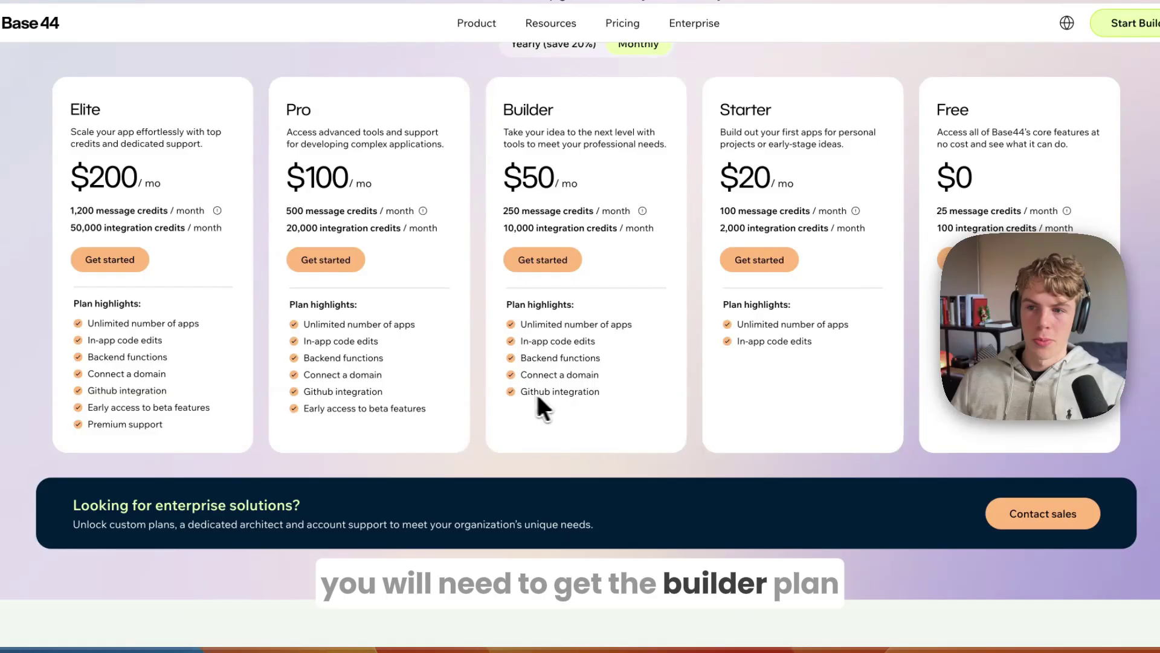
pyautogui.doubleClick(534, 390)
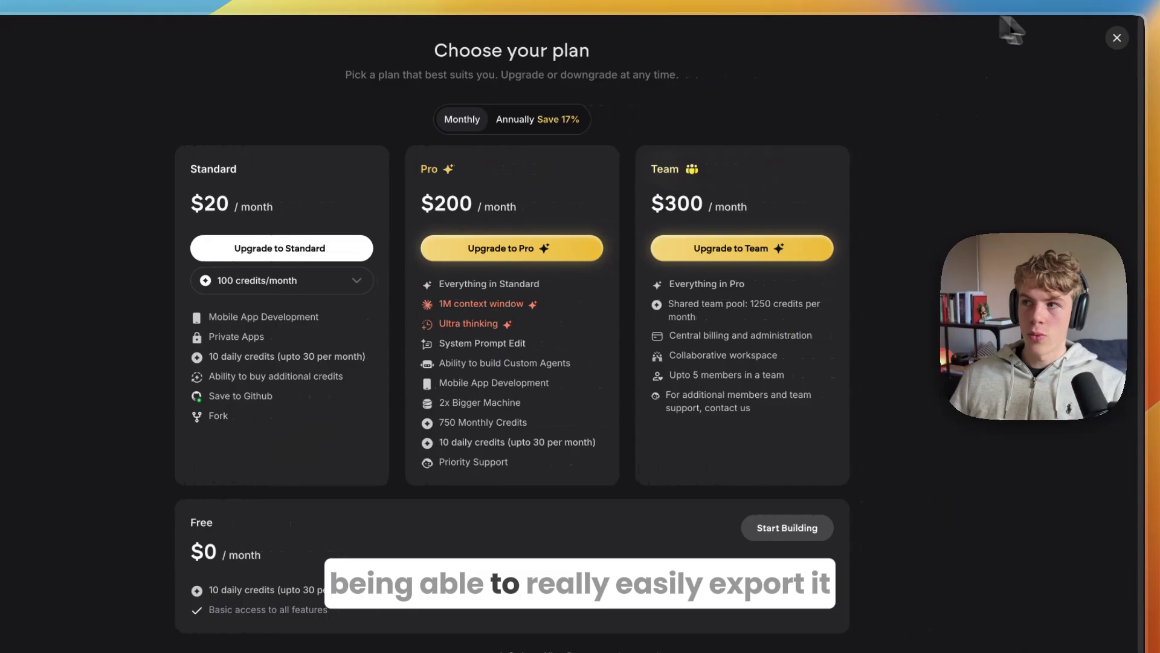
# Close the plan chooser, view the weather app preview, then open villa-italia-2 from Home
pyautogui.click(1115, 40)
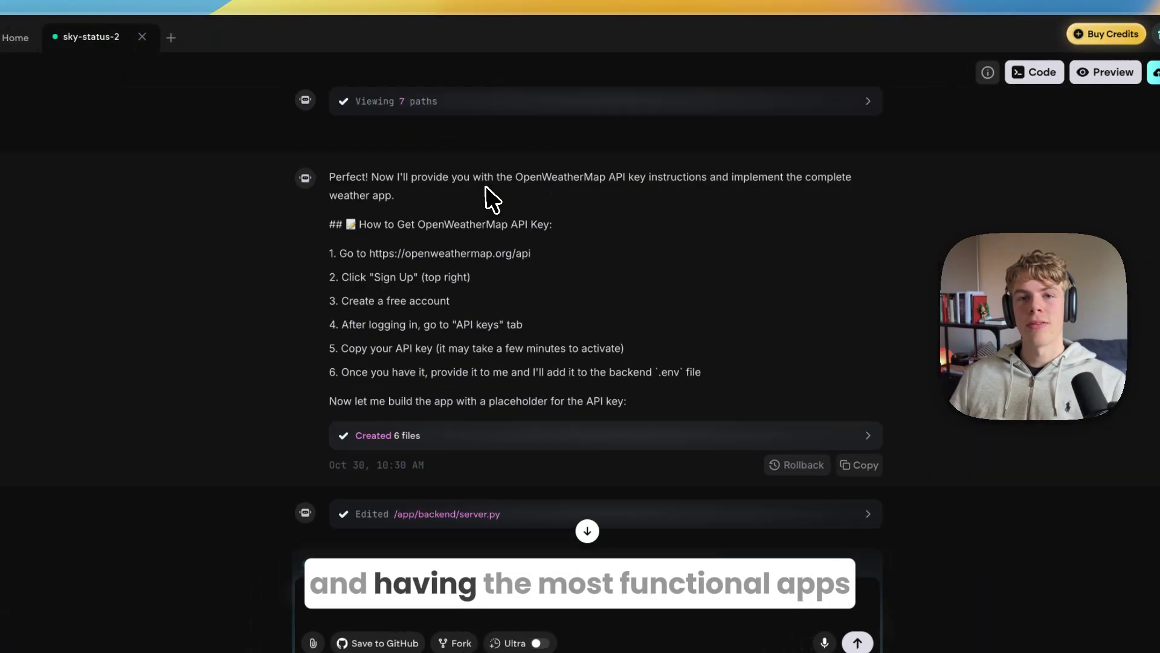
pyautogui.scroll(5, 485, 187)
pyautogui.scroll(2, 485, 186)
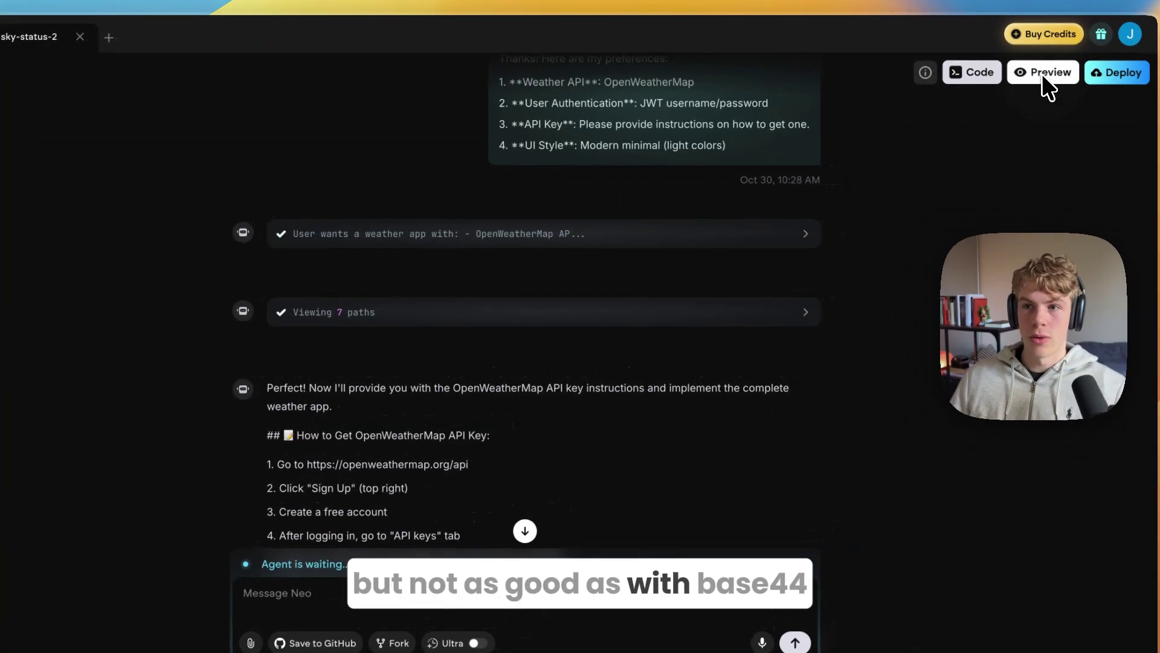
pyautogui.click(1042, 74)
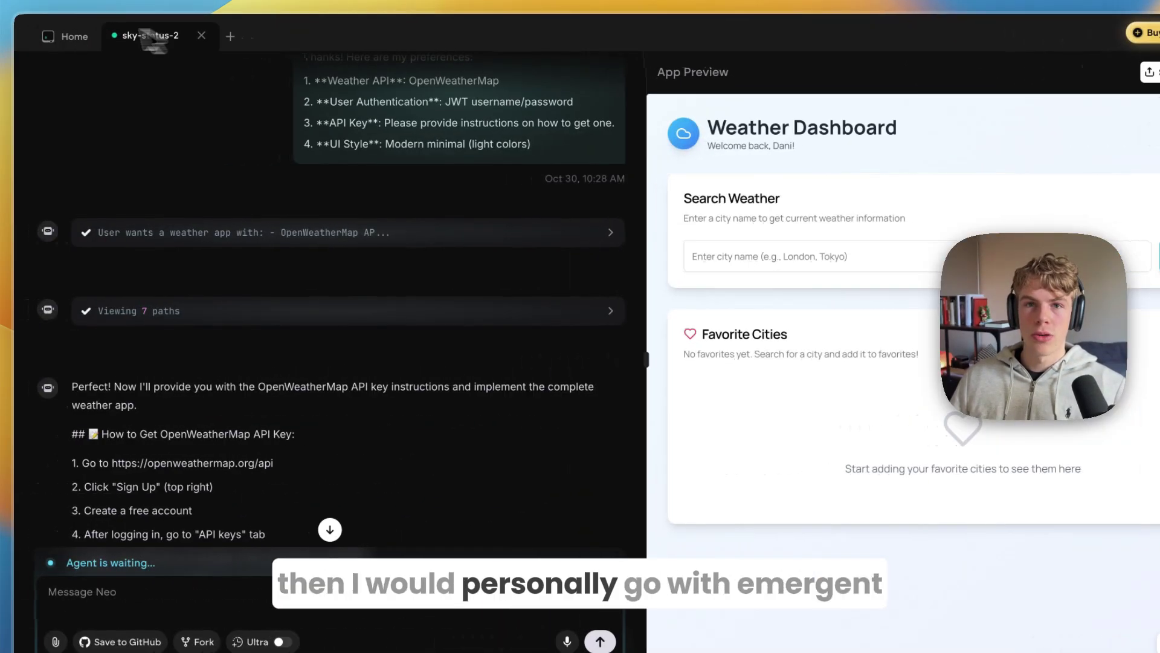
pyautogui.click(65, 36)
pyautogui.scroll(-5, 481, 379)
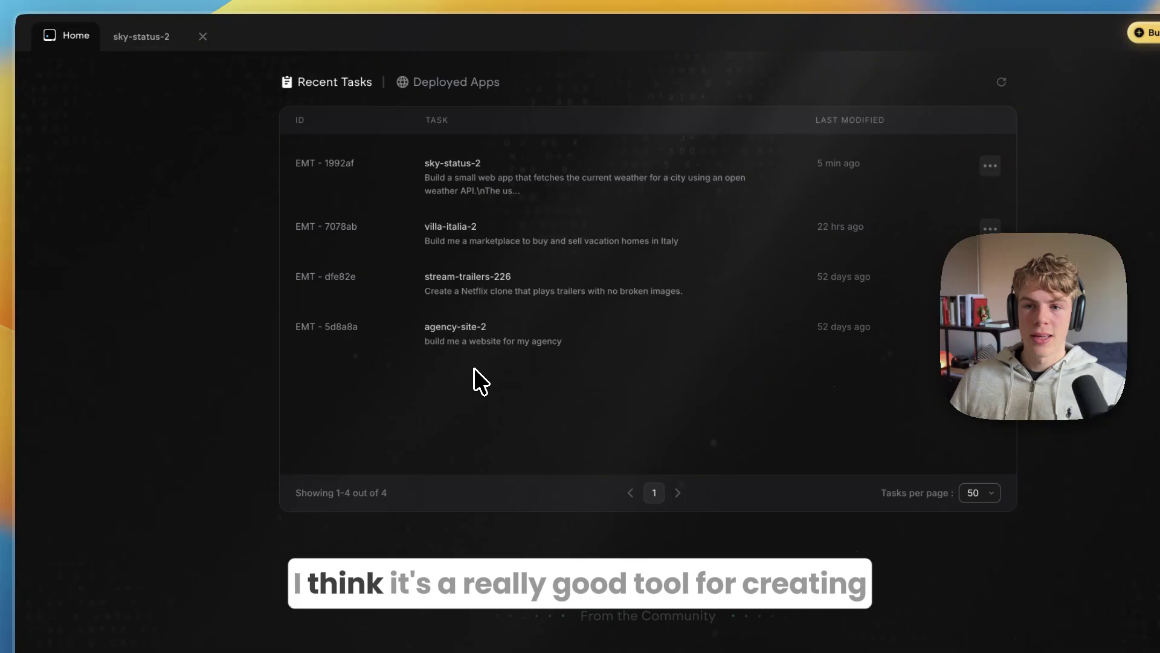
pyautogui.click(485, 229)
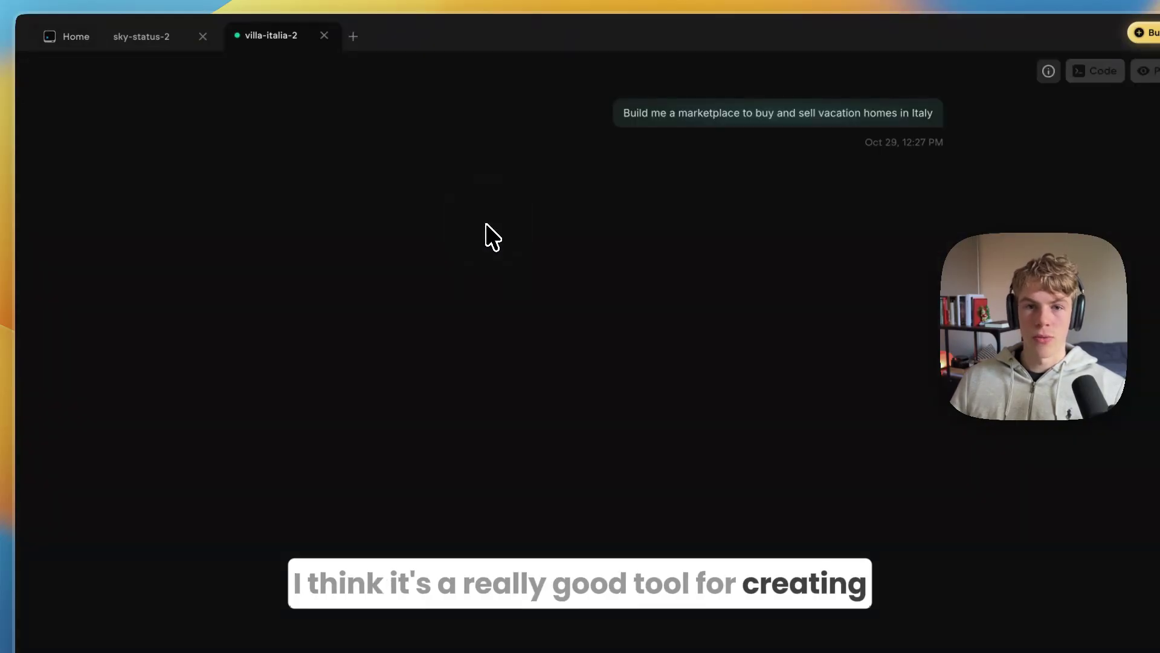
pyautogui.scroll(-10, 490, 236)
pyautogui.scroll(-10, 489, 235)
pyautogui.scroll(-10, 491, 236)
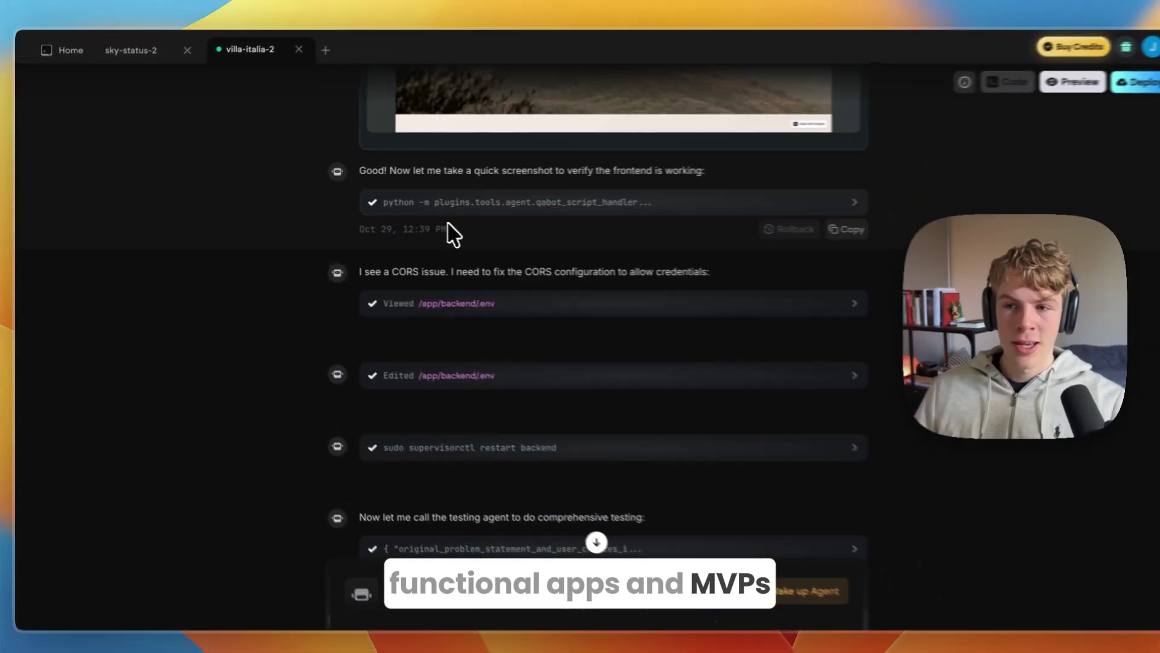
pyautogui.scroll(-5, 452, 232)
pyautogui.scroll(-5, 439, 231)
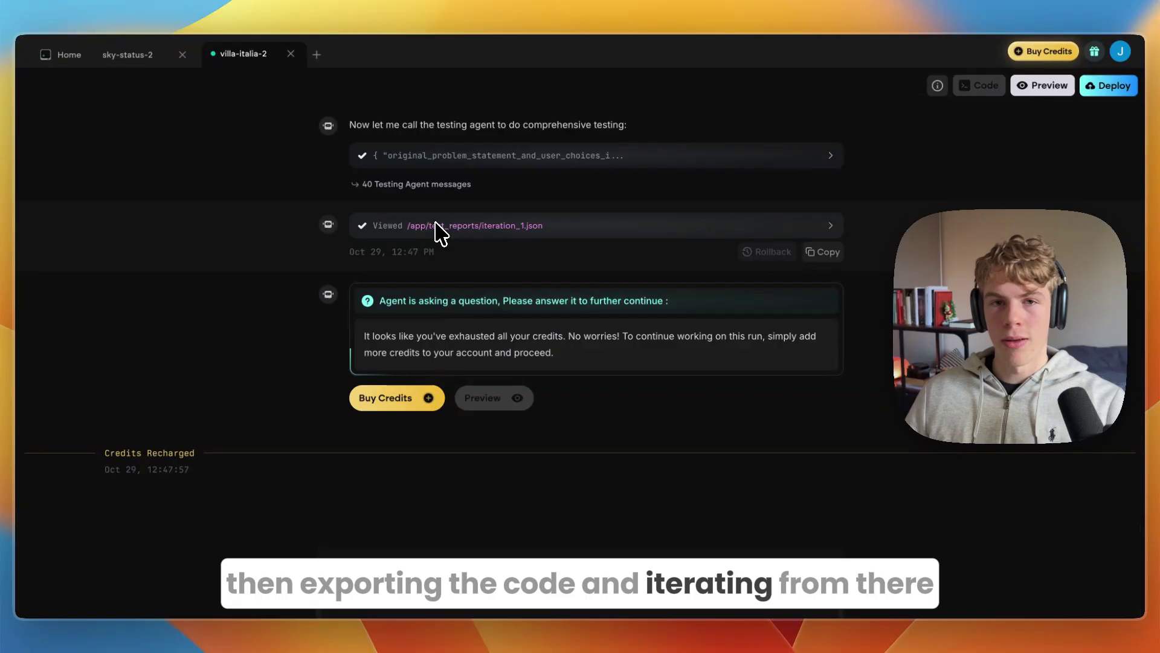